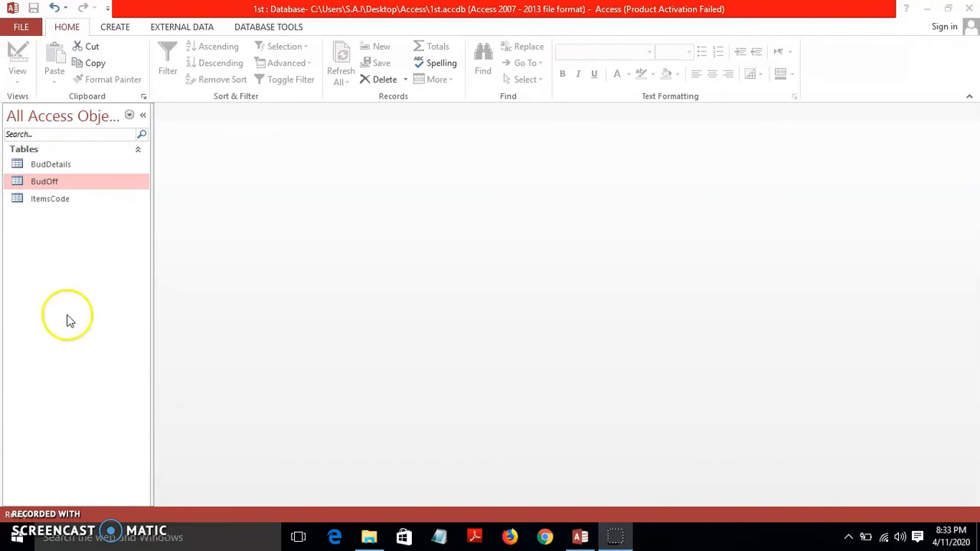
Step: Open the BudOff table and add a new record with the DateBudOff date 4/15/2020
{"action": "double_click", "coordinate": [69, 189]}
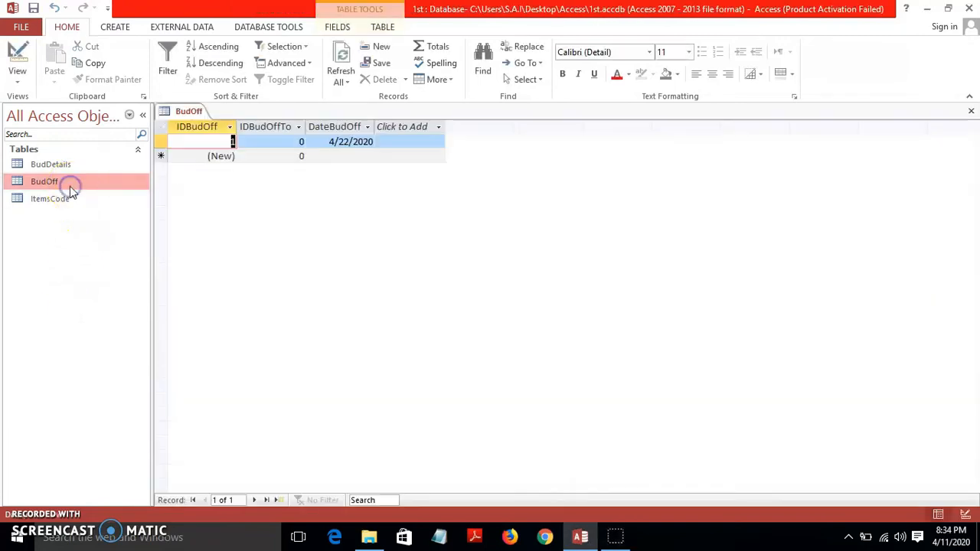
{"action": "left_click", "coordinate": [354, 157]}
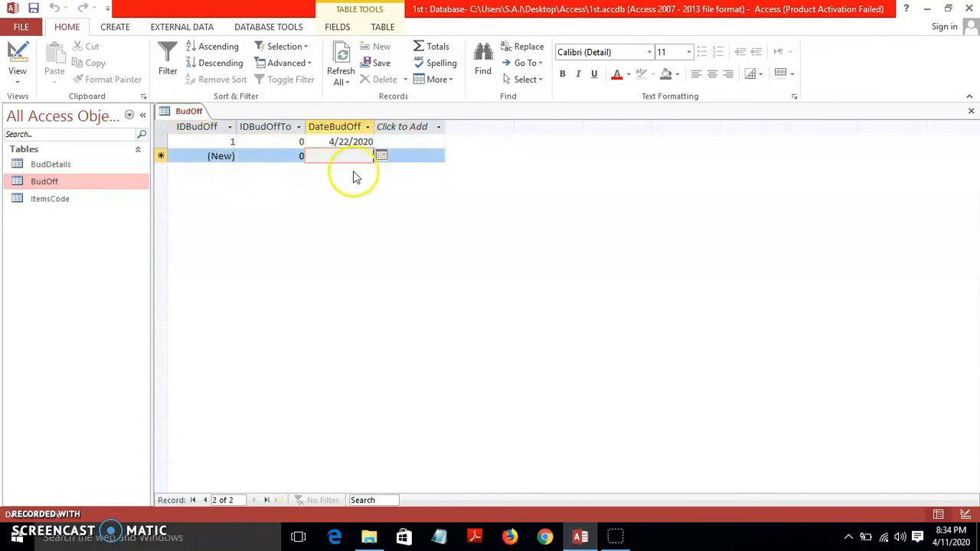
{"action": "left_click", "coordinate": [382, 158]}
{"action": "left_click", "coordinate": [328, 220]}
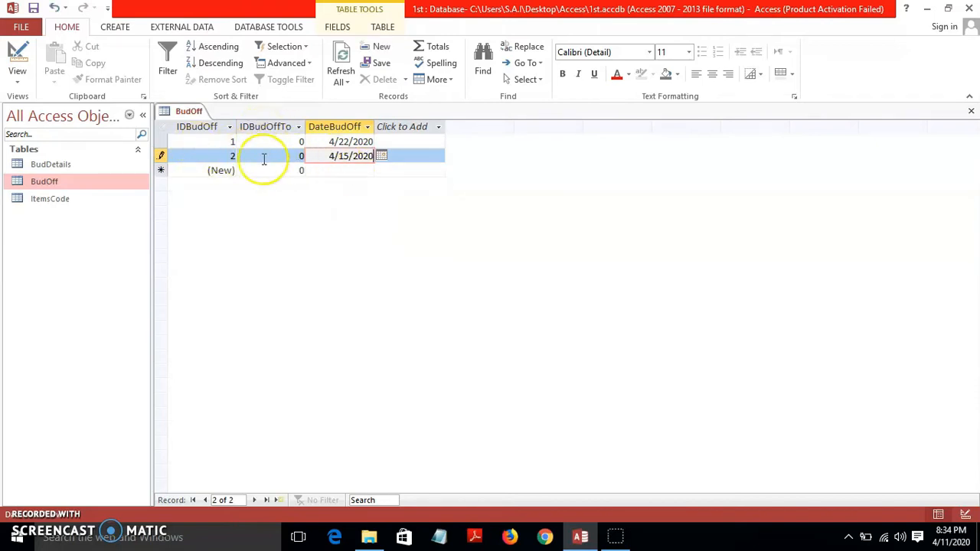
Step: Examine the field designs of the BudOff and BudDetails tables and the records of the ItemsCode table
{"action": "left_click", "coordinate": [18, 65]}
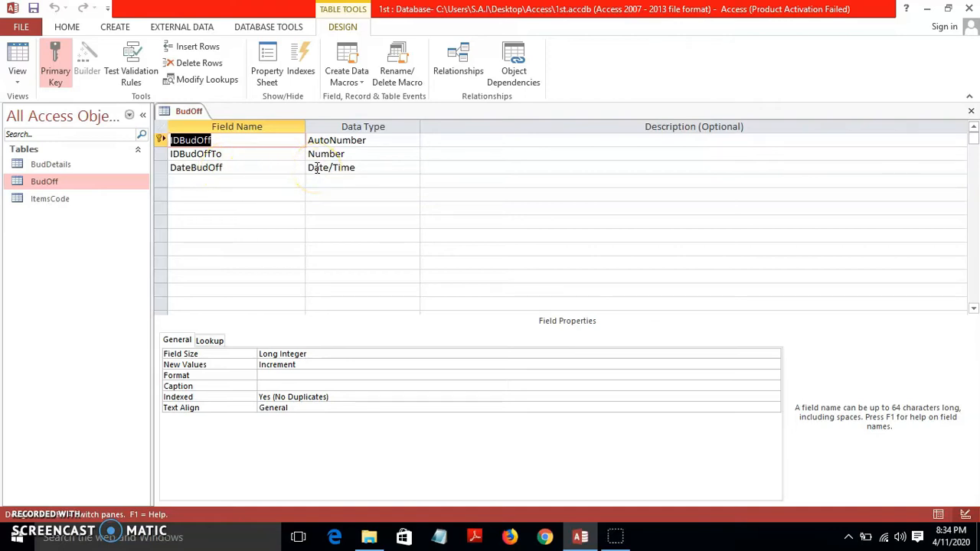
{"action": "right_click", "coordinate": [92, 165]}
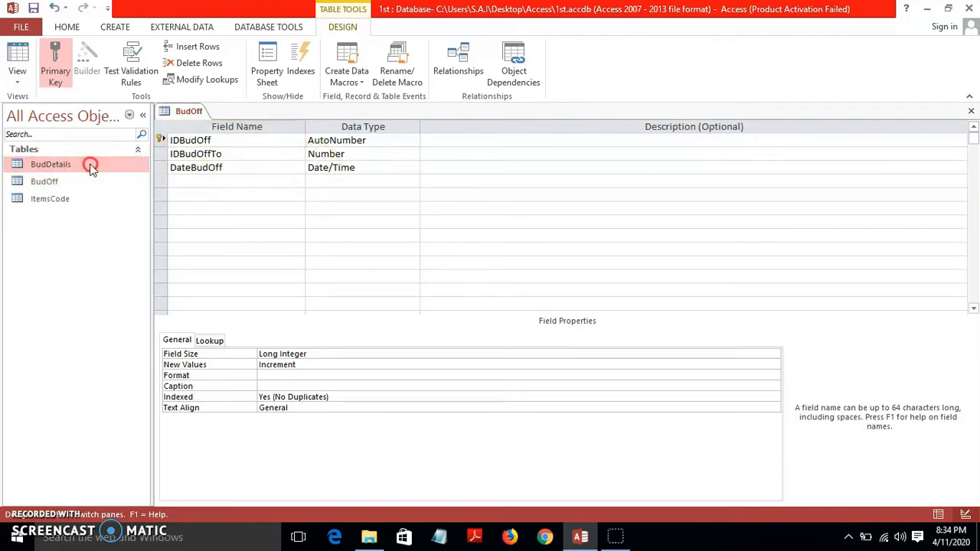
{"action": "left_click", "coordinate": [130, 190]}
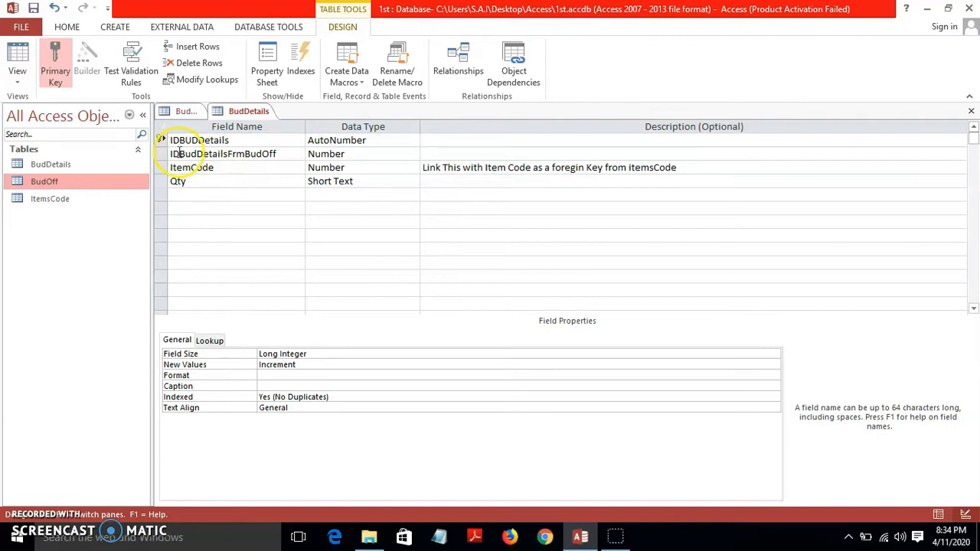
{"action": "left_click", "coordinate": [359, 166]}
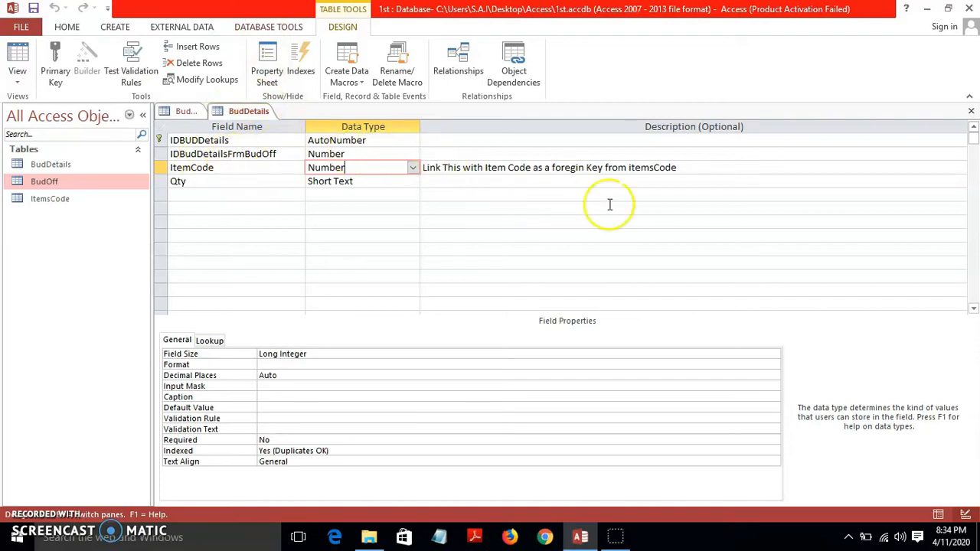
{"action": "left_click", "coordinate": [970, 112]}
{"action": "left_click", "coordinate": [971, 112]}
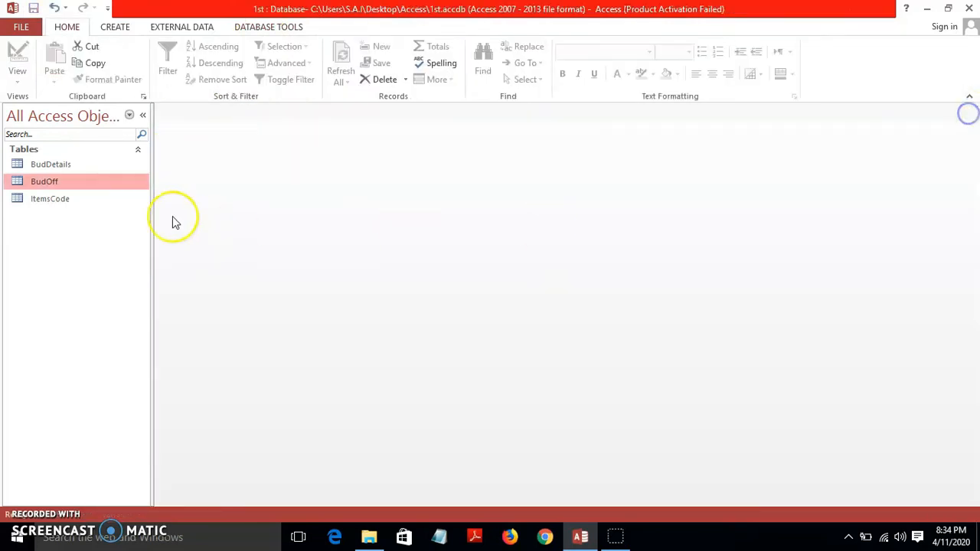
{"action": "double_click", "coordinate": [51, 198]}
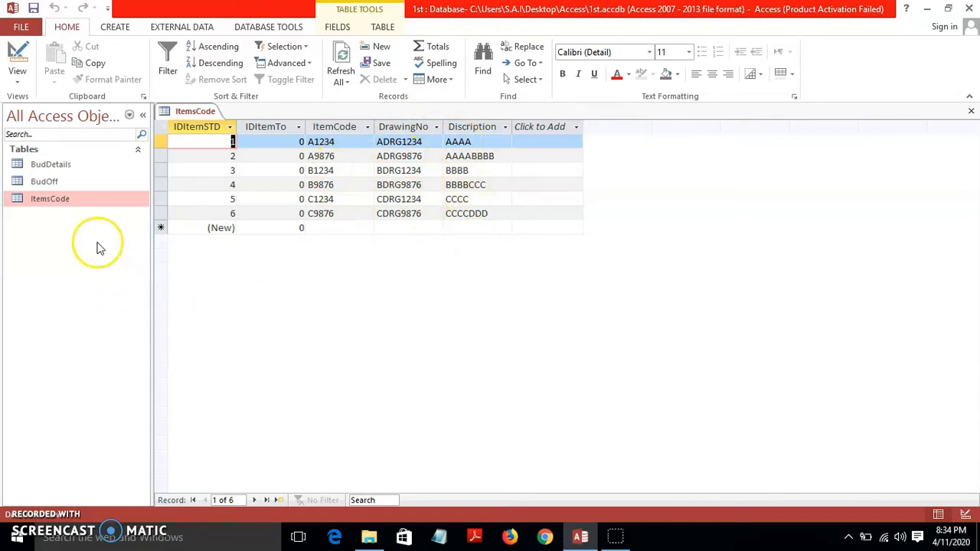
{"action": "left_click", "coordinate": [970, 111]}
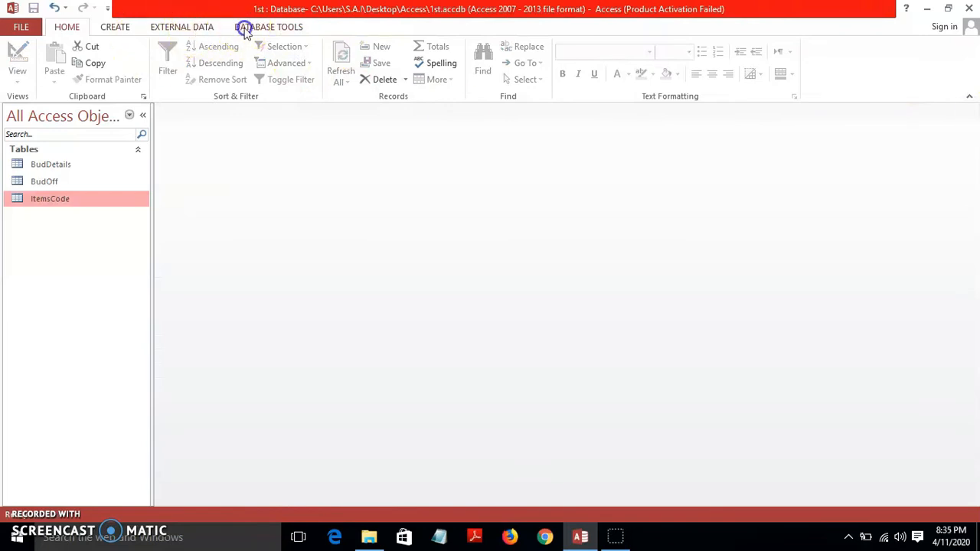
Step: Open the database relationships layout and add the BudDetails, BudOff and ItemsCode tables to it
{"action": "left_click", "coordinate": [245, 27]}
{"action": "left_click", "coordinate": [166, 62]}
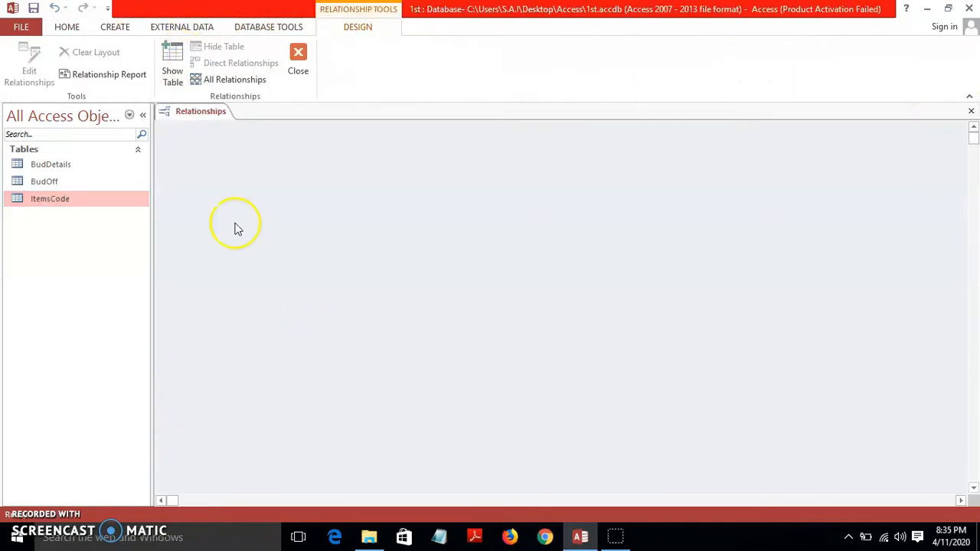
{"action": "left_click", "coordinate": [172, 60]}
{"action": "left_click_drag", "start_coordinate": [499, 274], "coordinate": [372, 92]}
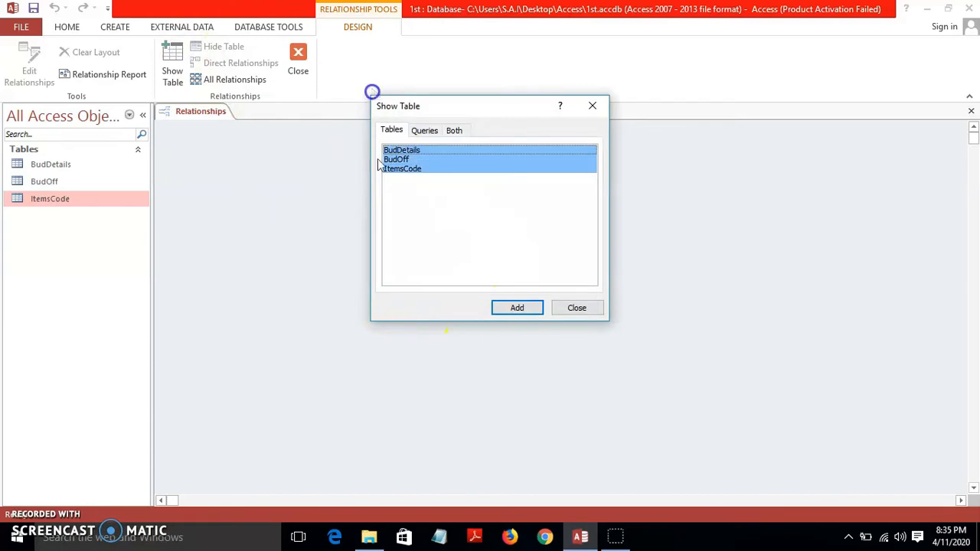
{"action": "left_click", "coordinate": [530, 308]}
{"action": "left_click", "coordinate": [571, 307]}
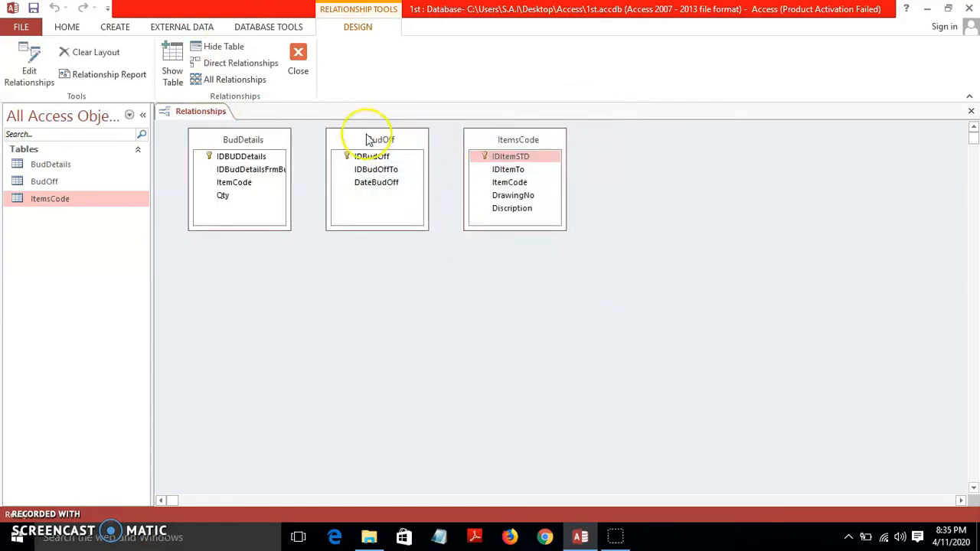
Step: Rearrange the relationship layout so BudDetails sits between BudOff and ItemsCode
{"action": "left_click_drag", "start_coordinate": [501, 130], "coordinate": [415, 268]}
{"action": "left_click_drag", "start_coordinate": [261, 138], "coordinate": [517, 141]}
{"action": "left_click_drag", "start_coordinate": [458, 272], "coordinate": [715, 131]}
{"action": "left_click", "coordinate": [510, 141]}
{"action": "left_click_drag", "start_coordinate": [510, 141], "coordinate": [510, 175]}
Step: Relate IDBudOff to IDBudDetailsFrmBudOff with referential integrity and a join including all BudOff records, and close the layout
{"action": "left_click_drag", "start_coordinate": [406, 140], "coordinate": [486, 208]}
{"action": "left_click", "coordinate": [428, 220]}
{"action": "left_click", "coordinate": [580, 193]}
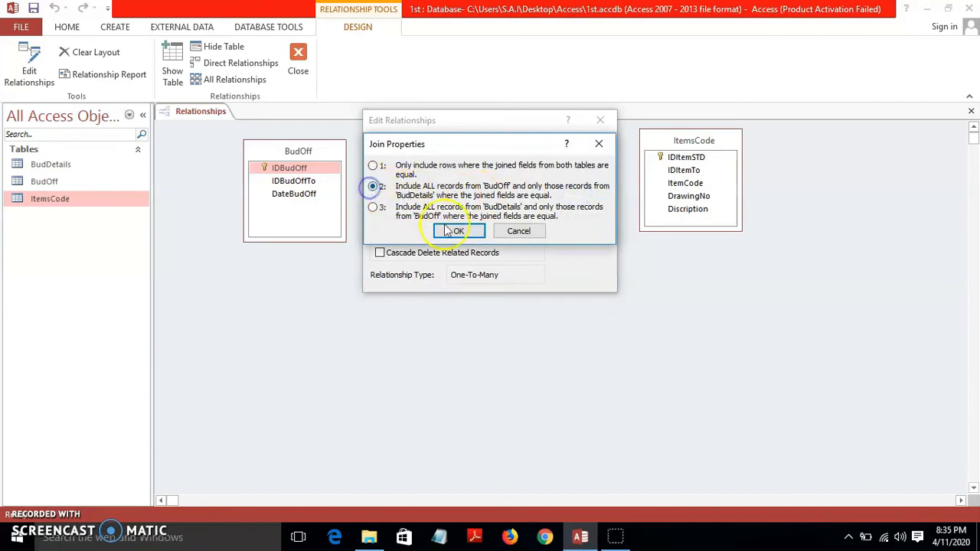
{"action": "left_click", "coordinate": [454, 232]}
{"action": "left_click", "coordinate": [581, 146]}
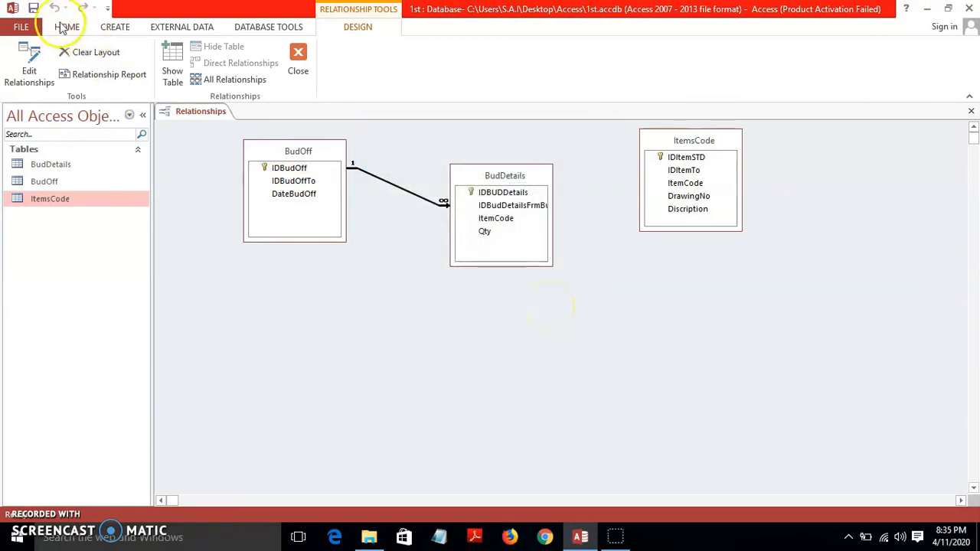
{"action": "left_click", "coordinate": [286, 52]}
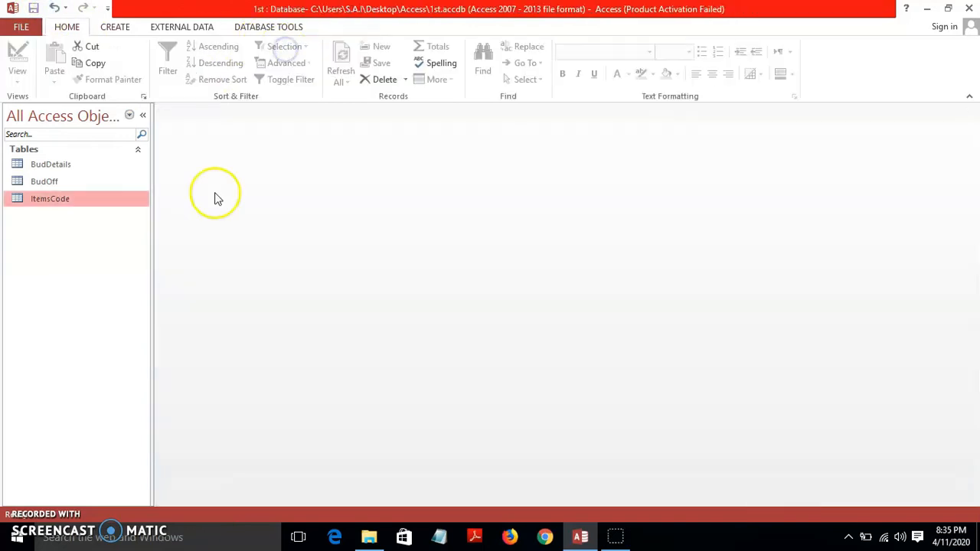
Step: Open the BudDetails table and check the choices offered by its ItemCode lookup
{"action": "double_click", "coordinate": [72, 164]}
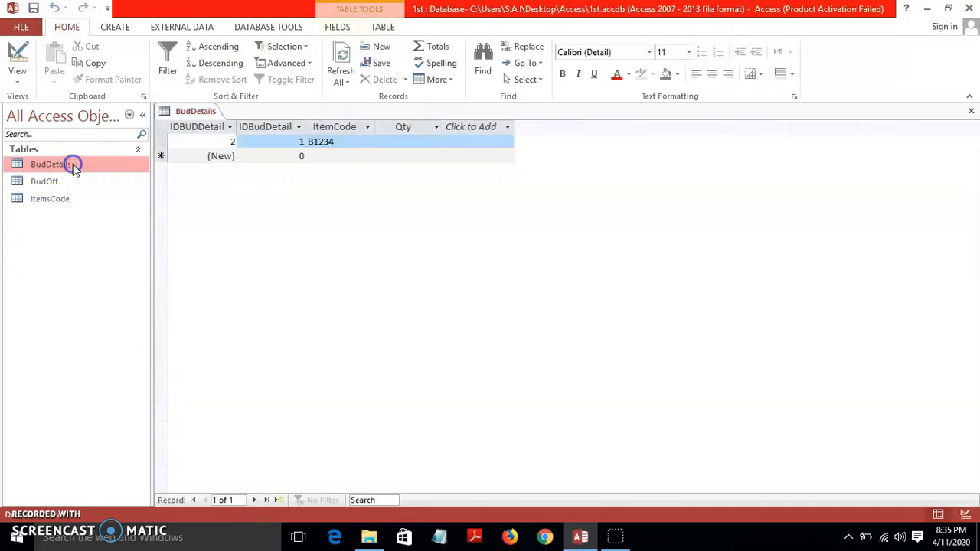
{"action": "left_click", "coordinate": [365, 141]}
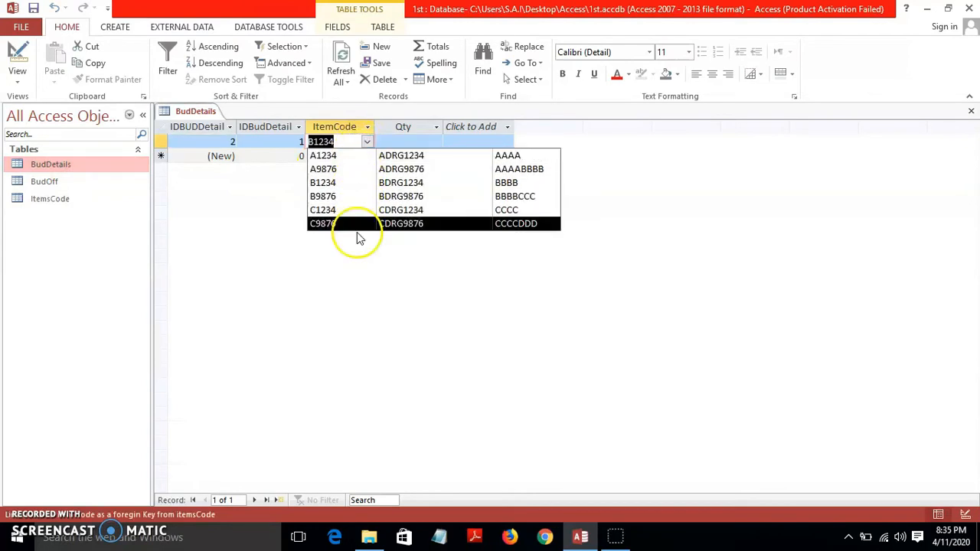
{"action": "left_click", "coordinate": [352, 275]}
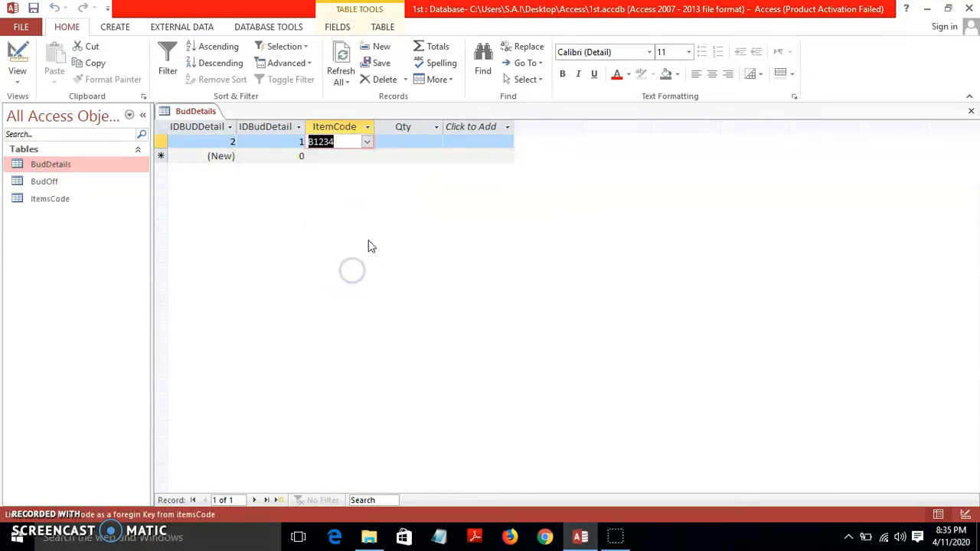
Step: Delete the ItemCode field and its indexes from the BudDetails table design
{"action": "left_click", "coordinate": [11, 67]}
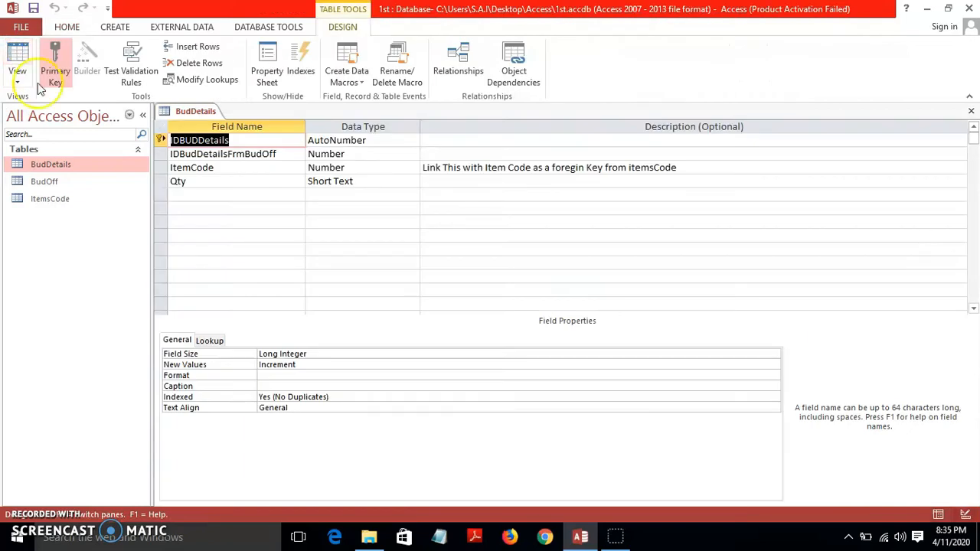
{"action": "left_click", "coordinate": [160, 168]}
{"action": "key", "text": "Delete"}
{"action": "key", "text": "Return"}
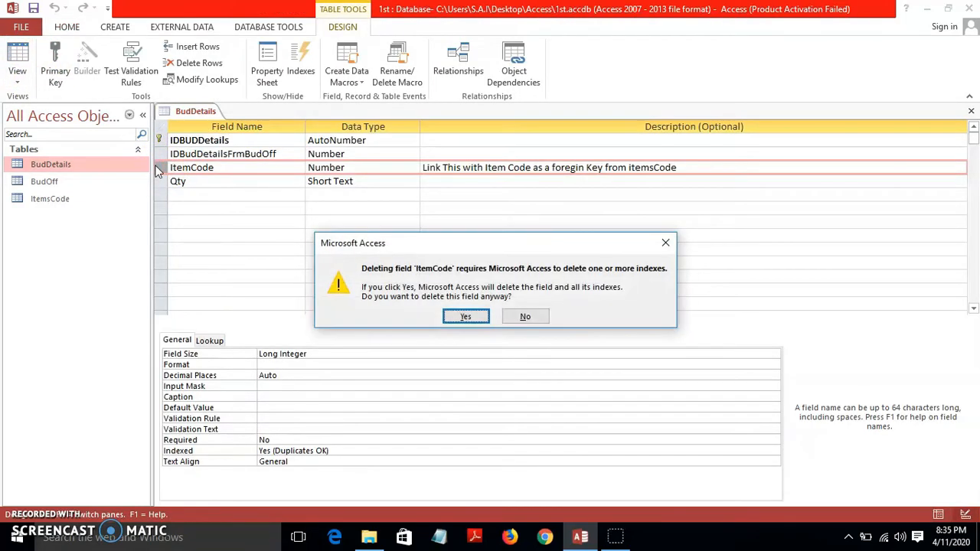
{"action": "left_click", "coordinate": [465, 317]}
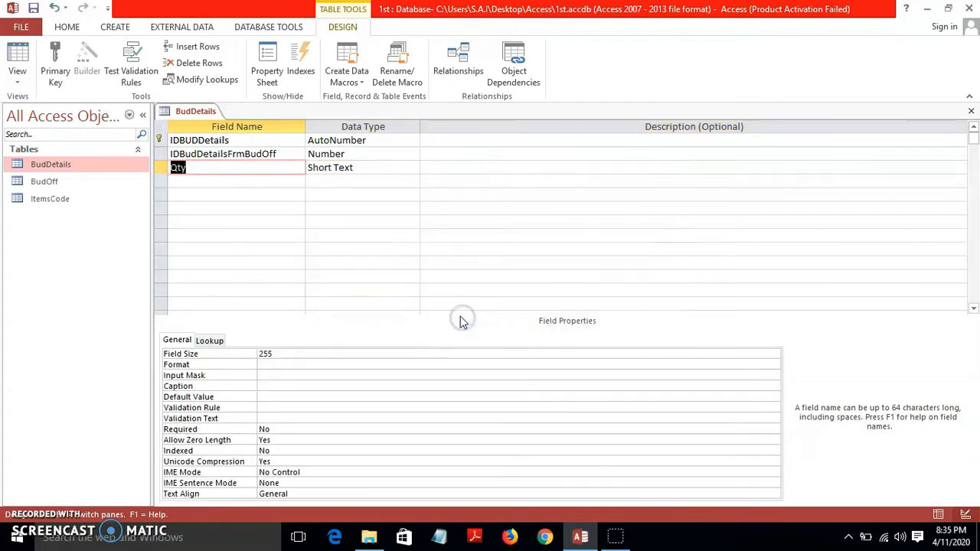
Step: Add a field named ItemCodeBud to BudDetails and base its Lookup Wizard on values from the ItemsCode table
{"action": "left_click", "coordinate": [218, 181]}
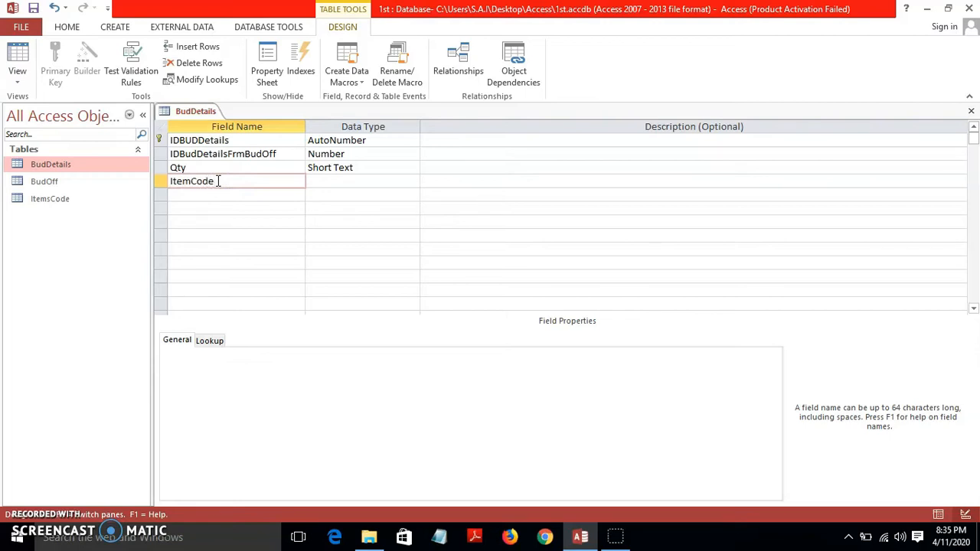
{"action": "left_click", "coordinate": [357, 184]}
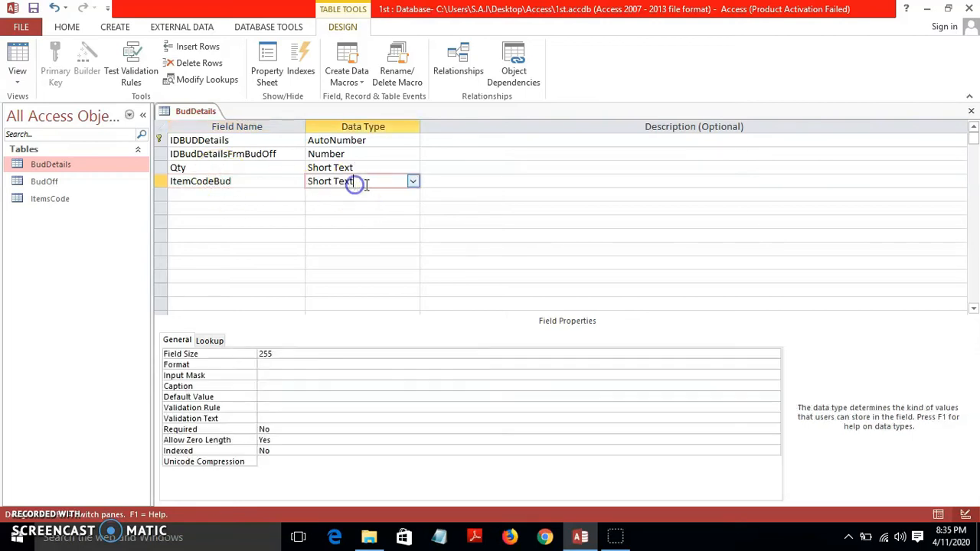
{"action": "left_click", "coordinate": [412, 183]}
{"action": "left_click", "coordinate": [385, 344]}
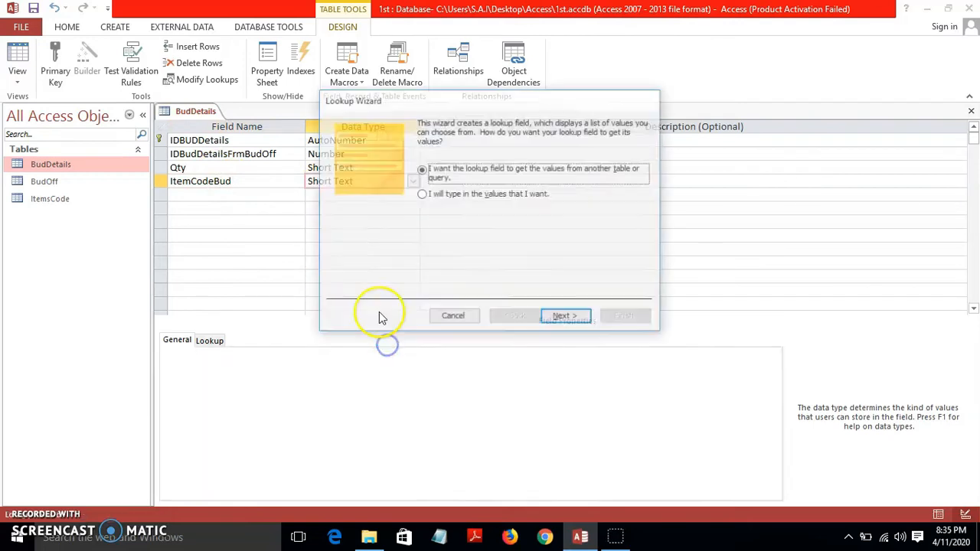
{"action": "left_click", "coordinate": [565, 318]}
{"action": "left_click", "coordinate": [467, 171]}
{"action": "left_click", "coordinate": [562, 318]}
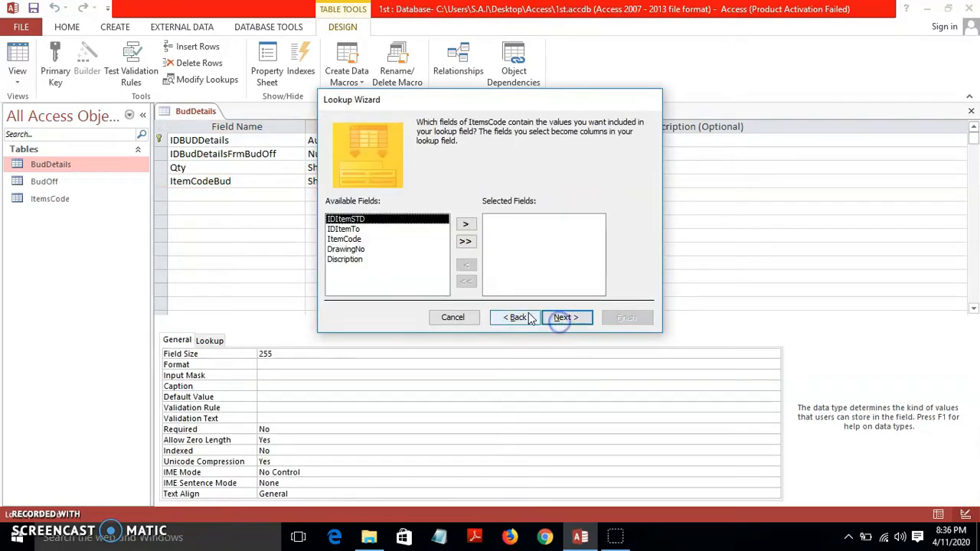
Step: Include the ItemCode, DrawingNo and Discription fields in the lookup
{"action": "left_click", "coordinate": [358, 238]}
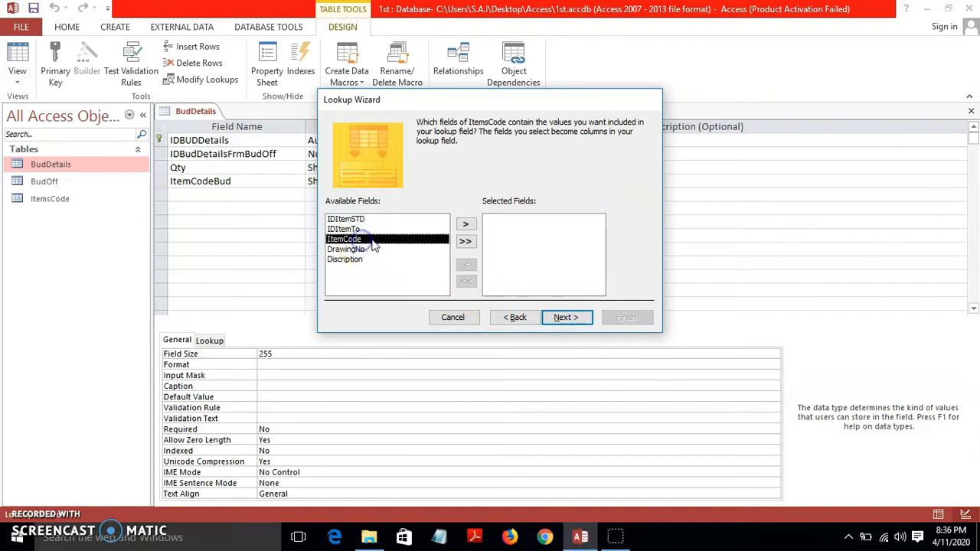
{"action": "left_click", "coordinate": [465, 224]}
{"action": "left_click", "coordinate": [464, 225]}
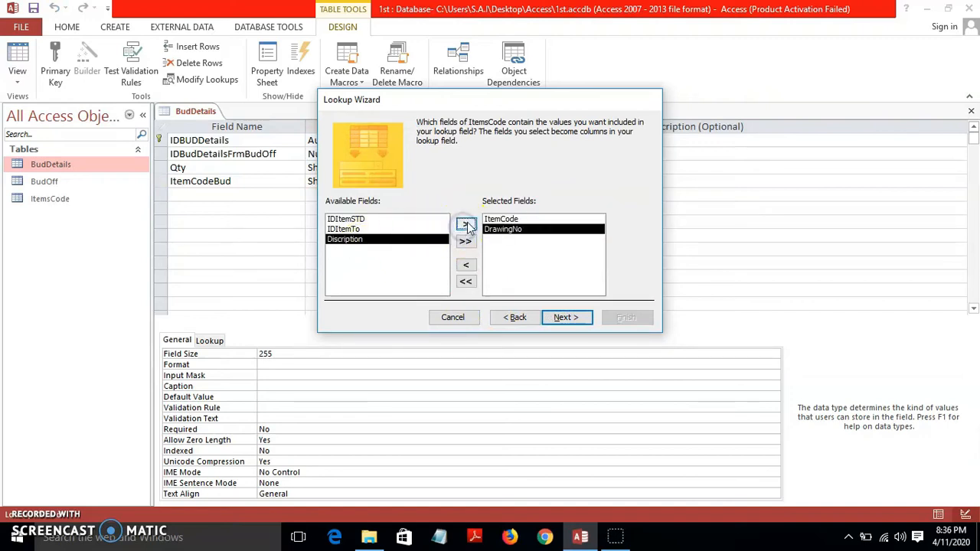
{"action": "left_click", "coordinate": [466, 226]}
{"action": "left_click", "coordinate": [565, 317]}
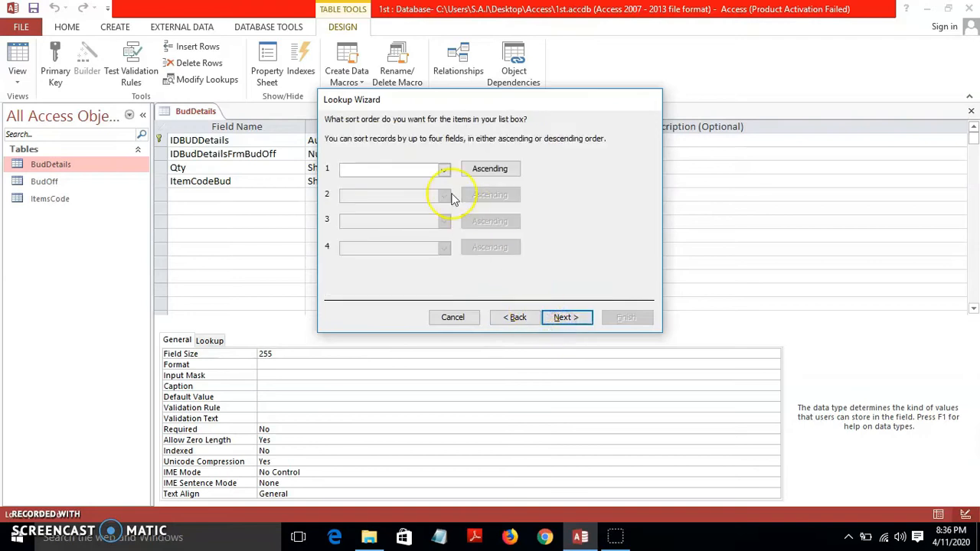
Step: Sort the lookup by ItemCode in ascending order, finish the wizard and save the table
{"action": "left_click", "coordinate": [444, 169]}
{"action": "left_click", "coordinate": [409, 200]}
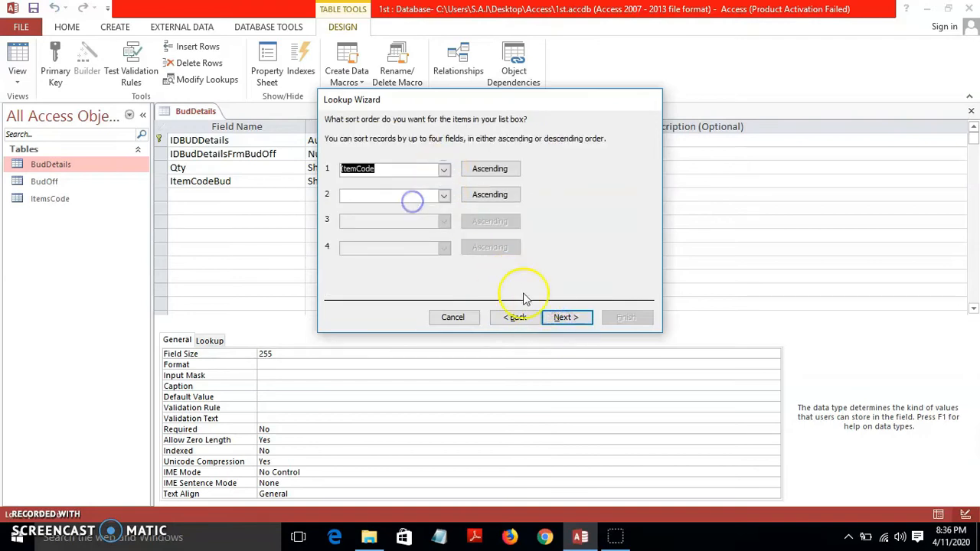
{"action": "left_click", "coordinate": [566, 317]}
{"action": "left_click", "coordinate": [626, 317]}
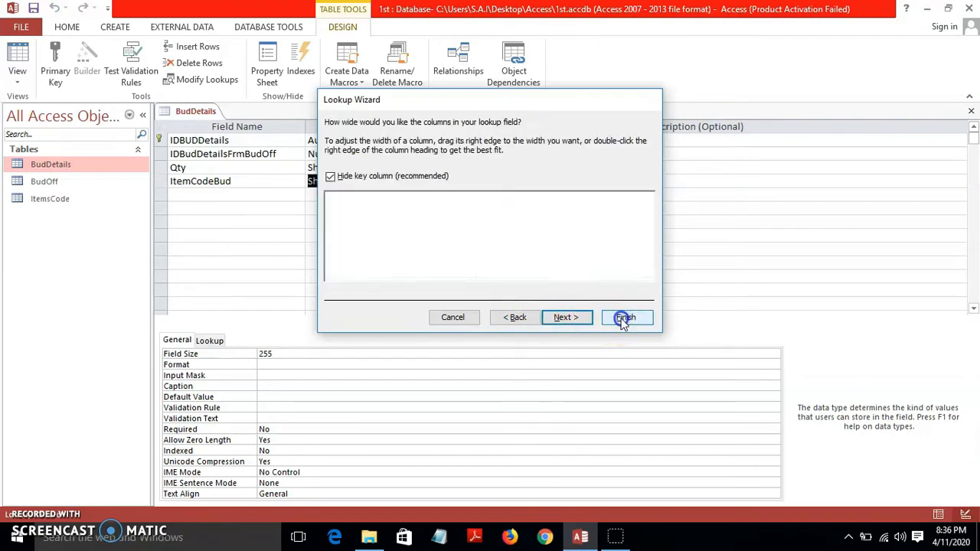
{"action": "left_click", "coordinate": [468, 308]}
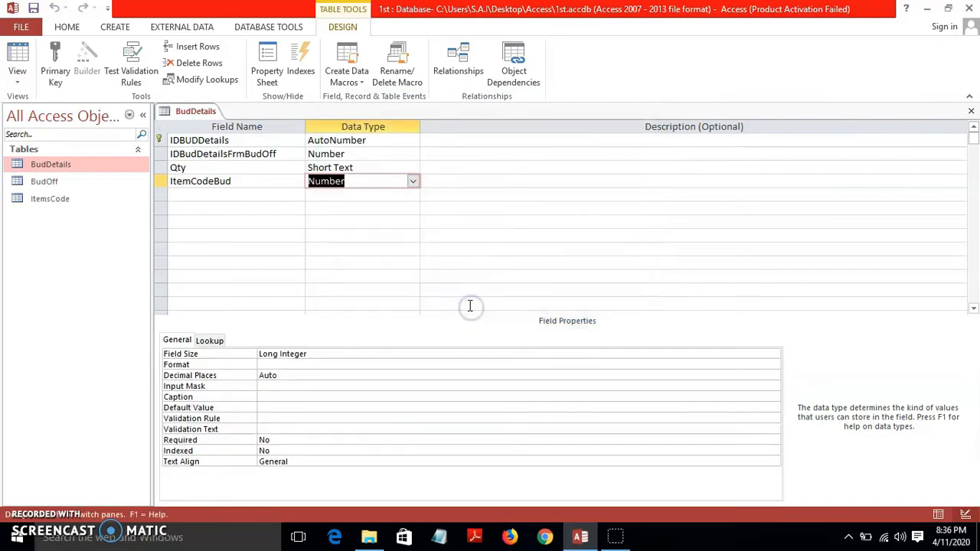
Step: Move the ItemCodeBud field above Qty in the BudDetails design
{"action": "left_click", "coordinate": [202, 231]}
{"action": "left_click", "coordinate": [162, 183]}
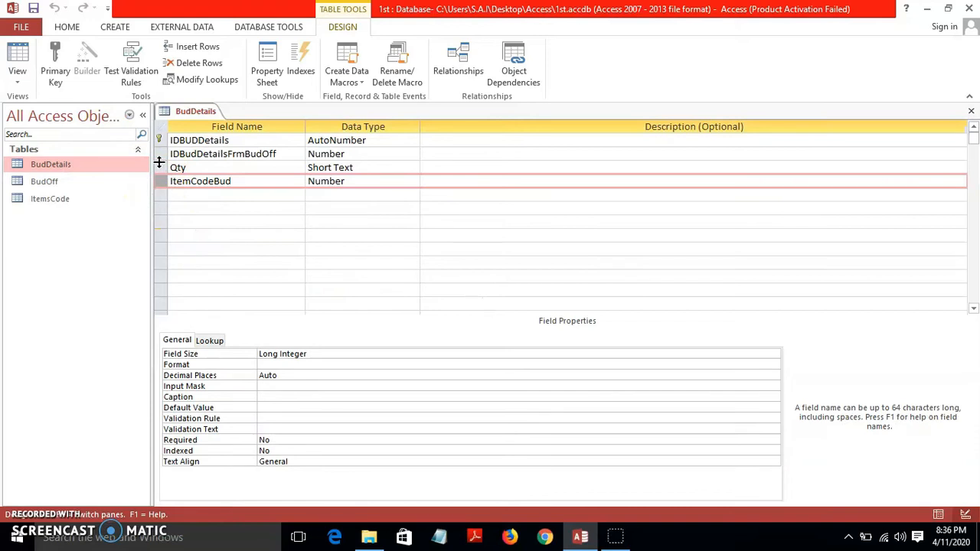
{"action": "left_click", "coordinate": [182, 222]}
{"action": "left_click", "coordinate": [161, 184]}
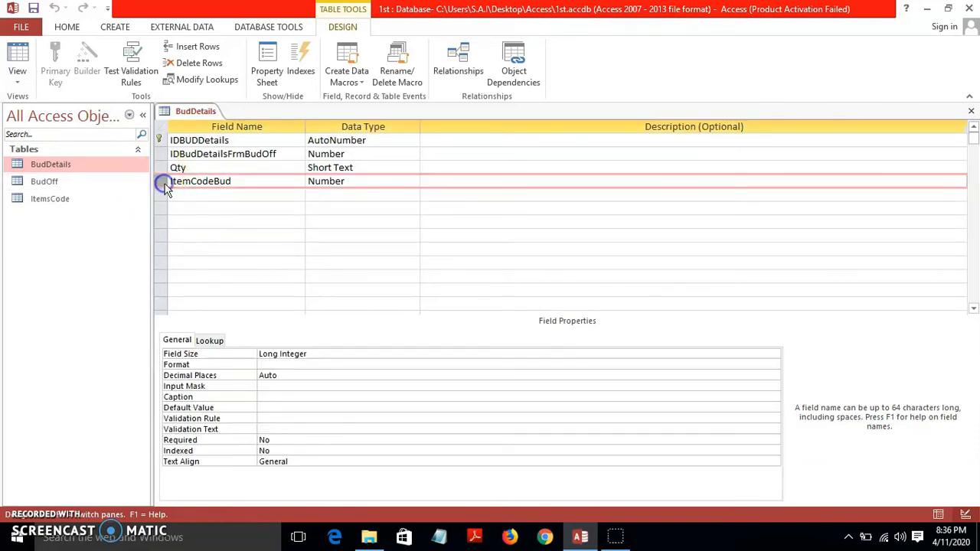
{"action": "left_click_drag", "start_coordinate": [164, 190], "coordinate": [166, 162]}
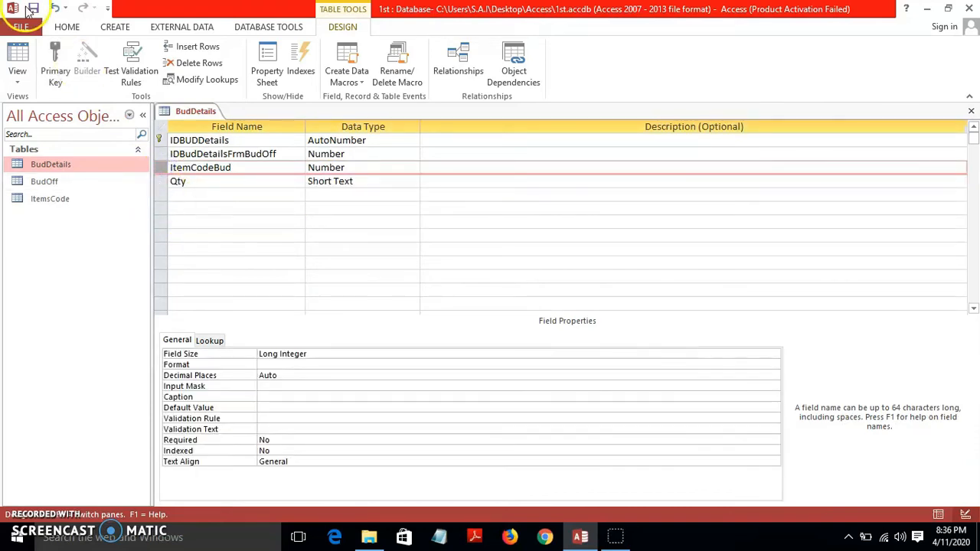
Step: Open the BudDetails table in Datasheet view, check the ItemCodeBud lookup choices in the first record and close the table
{"action": "left_click", "coordinate": [971, 111]}
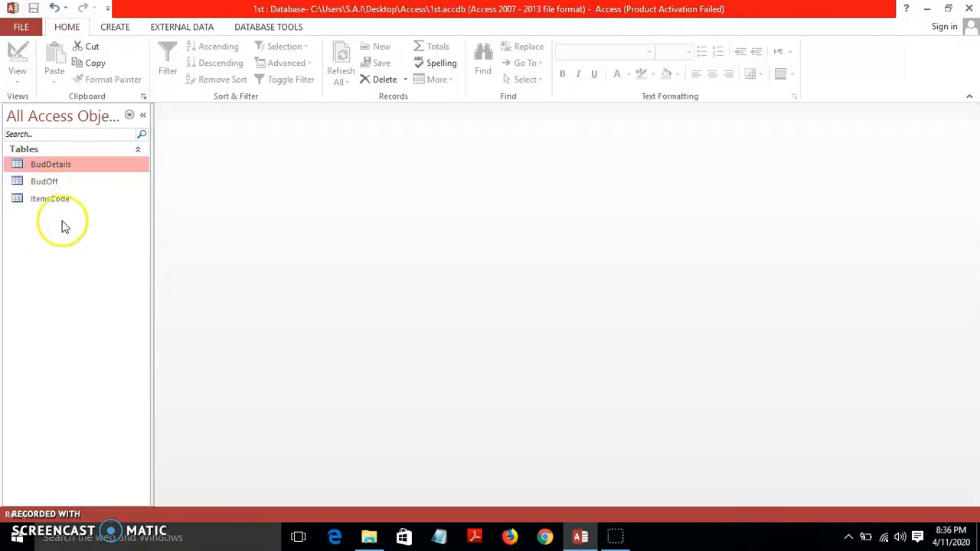
{"action": "double_click", "coordinate": [72, 163]}
{"action": "left_click", "coordinate": [358, 142]}
{"action": "left_click", "coordinate": [366, 144]}
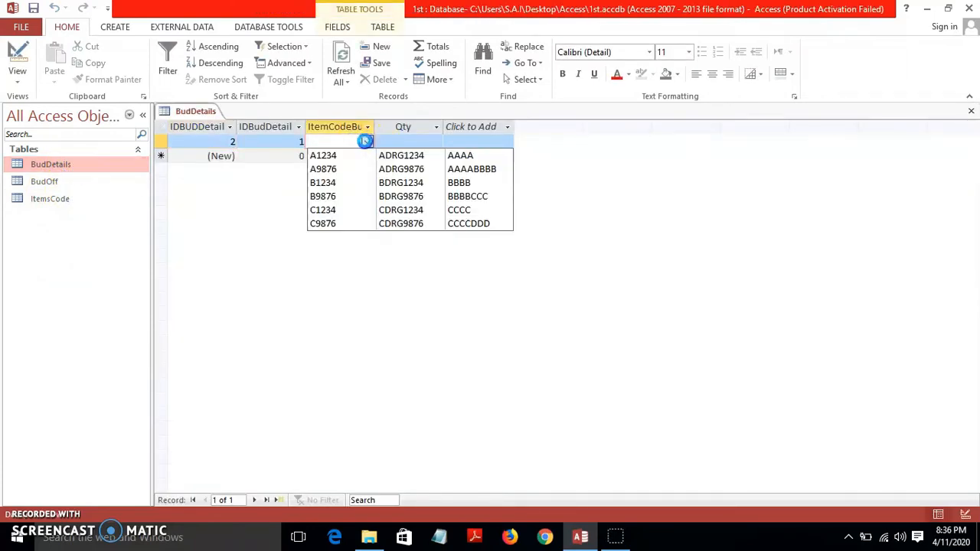
{"action": "left_click", "coordinate": [348, 298]}
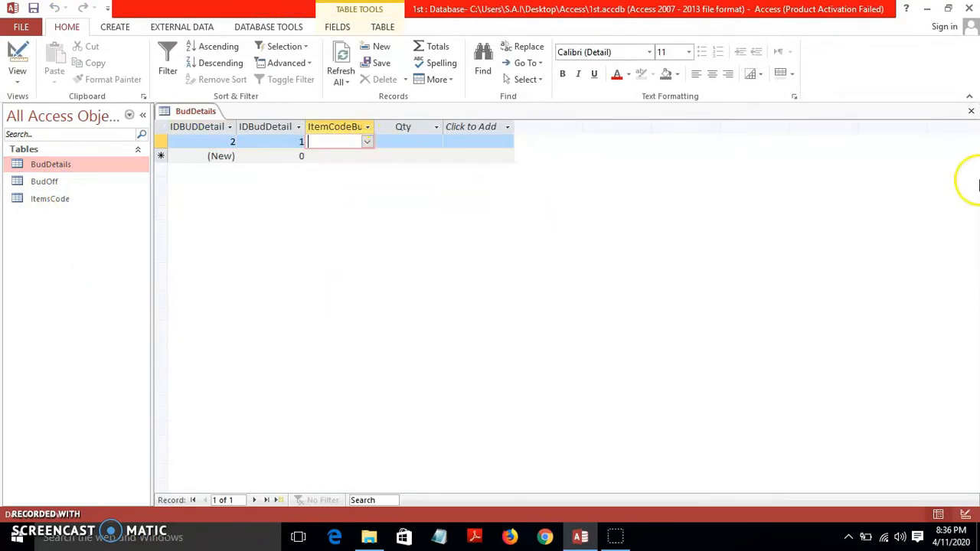
{"action": "left_click", "coordinate": [971, 110]}
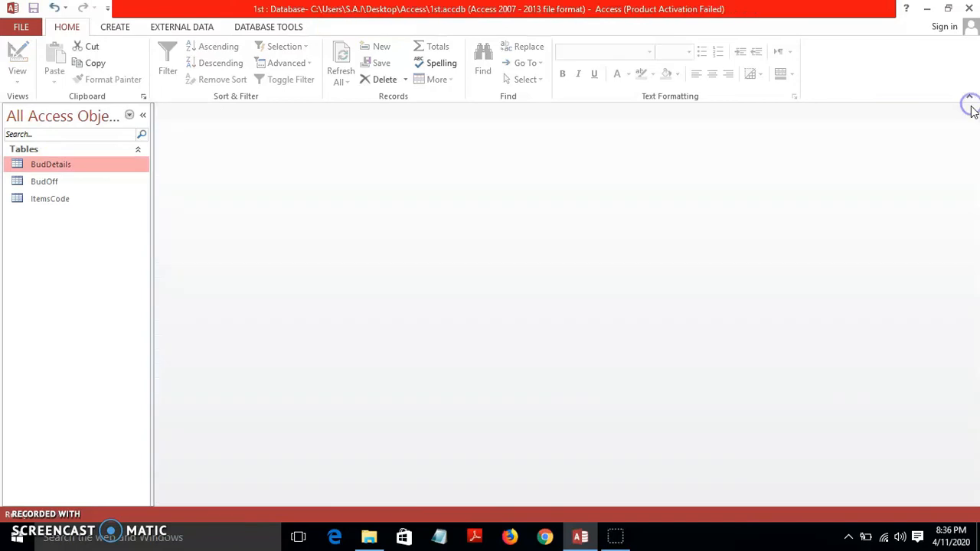
Step: Edit the relationship between ItemsCode and BudDetails to enforce referential integrity
{"action": "left_click", "coordinate": [268, 27]}
{"action": "left_click", "coordinate": [166, 61]}
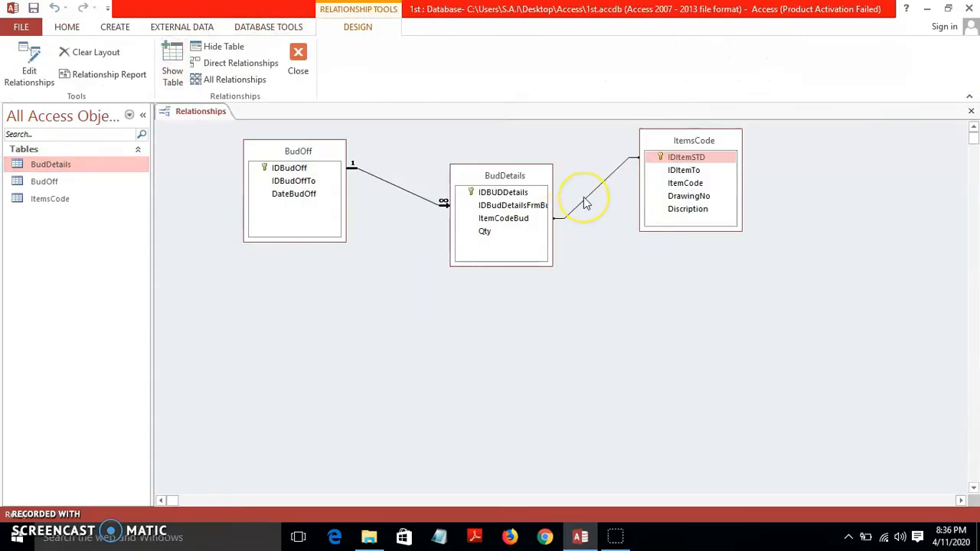
{"action": "left_click", "coordinate": [586, 205]}
{"action": "right_click", "coordinate": [586, 202]}
{"action": "left_click", "coordinate": [605, 205]}
{"action": "left_click", "coordinate": [406, 221]}
Step: Set the relationship's join type to include all records from ItemsCode and only matching BudDetails records, and close the Relationships window
{"action": "left_click", "coordinate": [563, 192]}
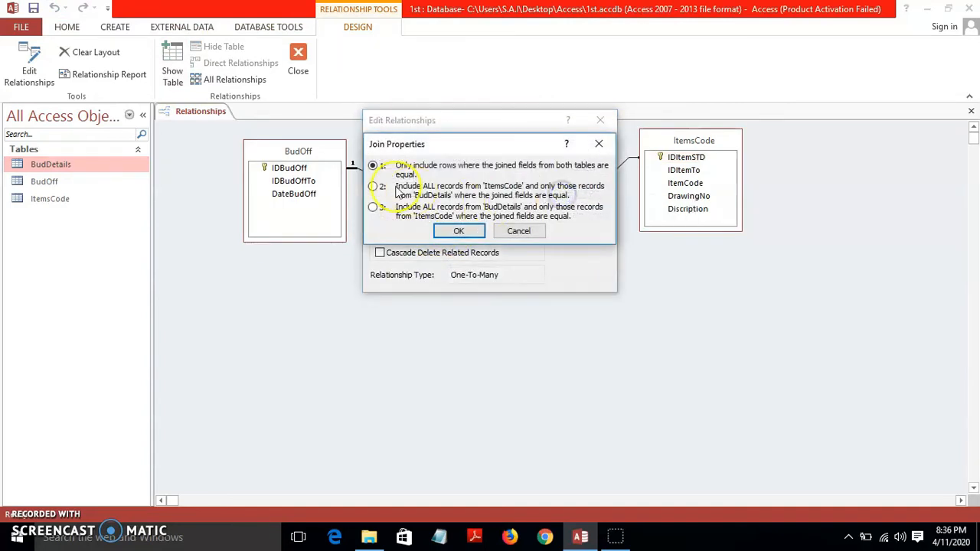
{"action": "left_click", "coordinate": [376, 189]}
{"action": "left_click", "coordinate": [458, 230]}
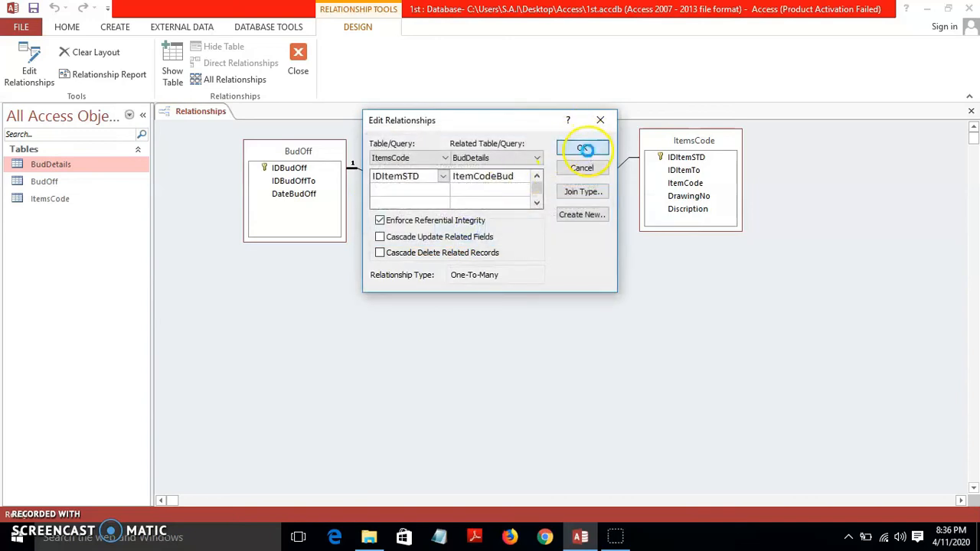
{"action": "left_click", "coordinate": [583, 147]}
{"action": "left_click", "coordinate": [296, 50]}
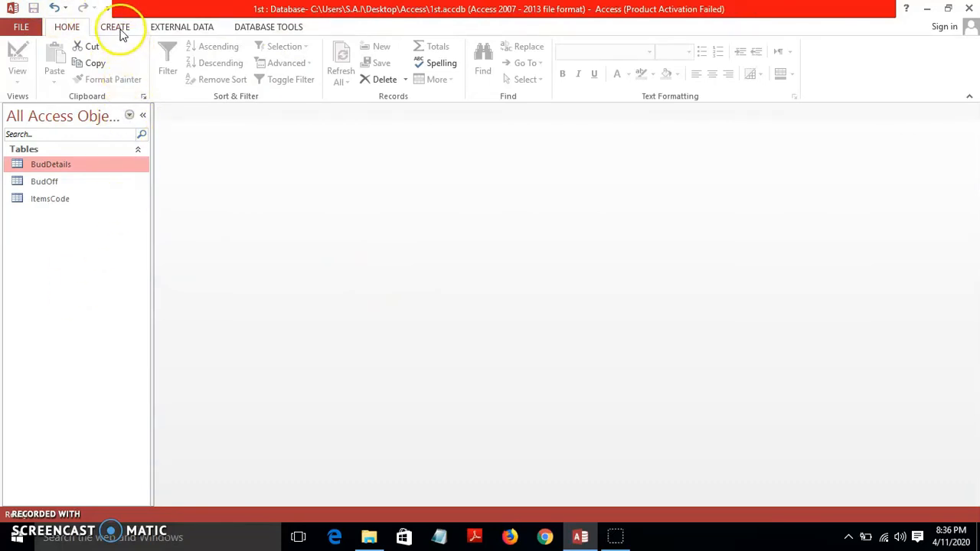
Step: Create a query in Design view with the BudDetails and ItemsCode tables, placing ItemsCode to the left of BudDetails
{"action": "left_click", "coordinate": [120, 28]}
{"action": "left_click", "coordinate": [213, 62]}
{"action": "left_click", "coordinate": [329, 255]}
{"action": "left_click", "coordinate": [441, 427]}
{"action": "left_click", "coordinate": [515, 503]}
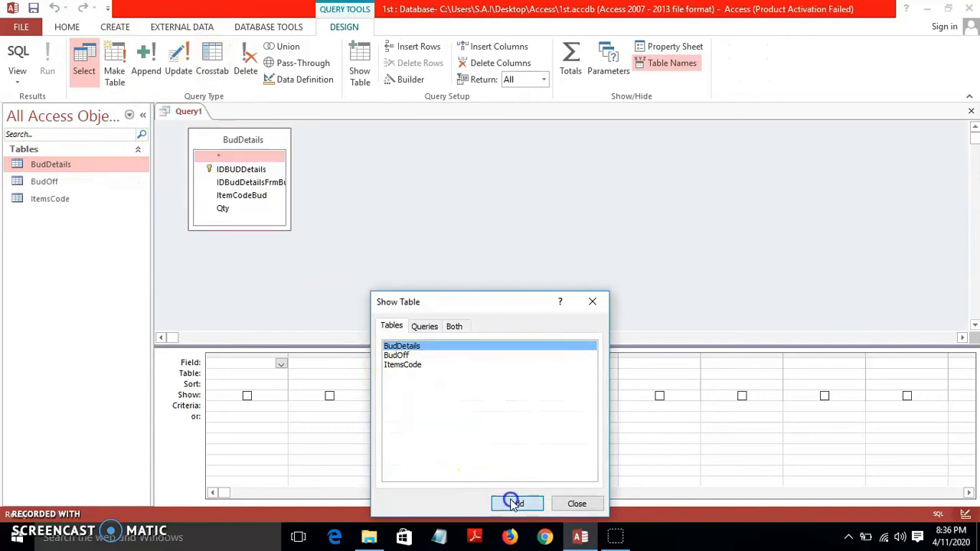
{"action": "left_click", "coordinate": [406, 364]}
{"action": "left_click", "coordinate": [512, 503]}
{"action": "left_click", "coordinate": [576, 504]}
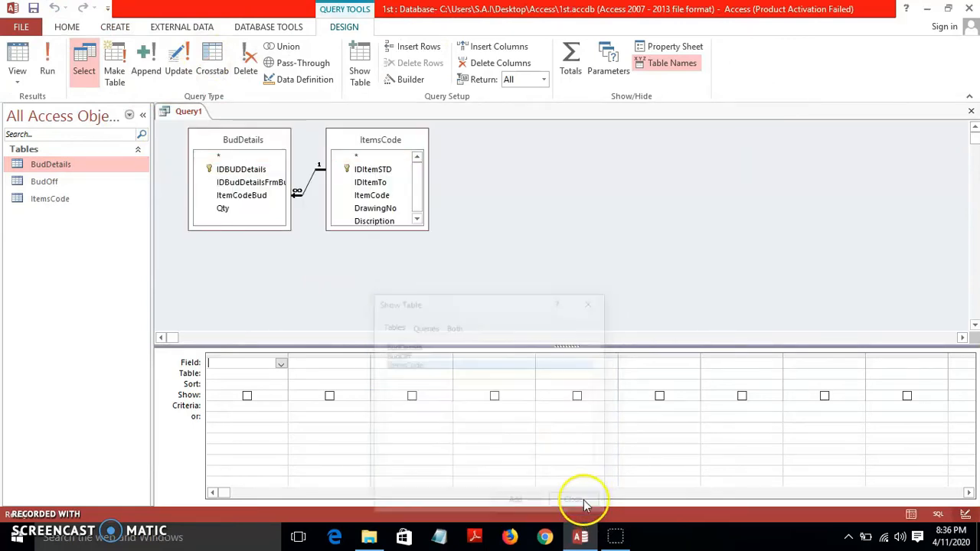
{"action": "left_click_drag", "start_coordinate": [284, 138], "coordinate": [518, 158]}
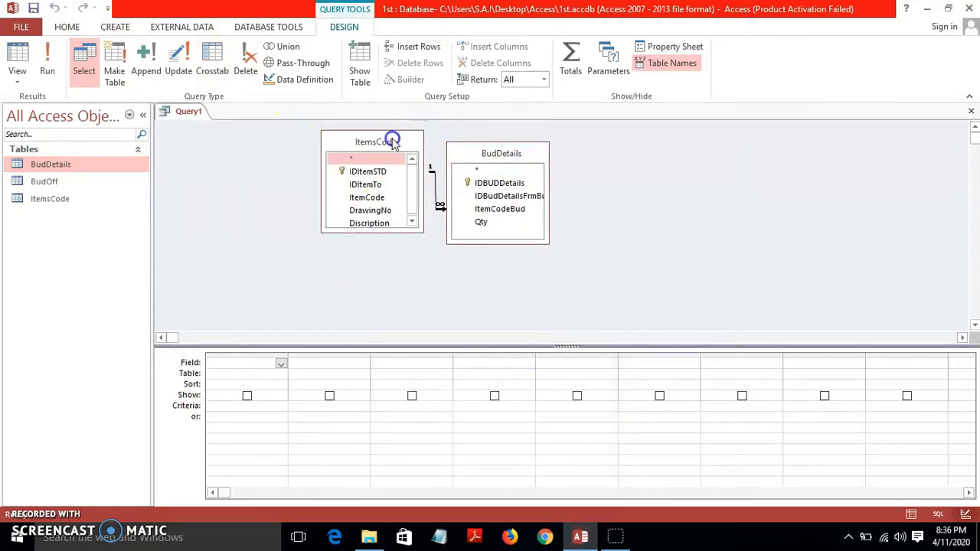
{"action": "left_click_drag", "start_coordinate": [407, 140], "coordinate": [337, 142]}
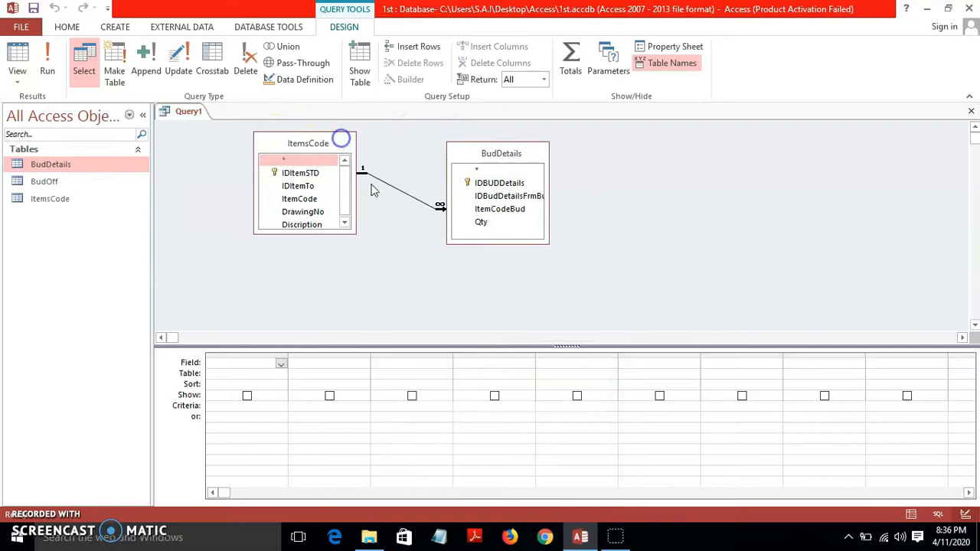
Step: Add all four BudDetails fields plus ItemCode, DrawingNo and Discription from ItemsCode to the query grid
{"action": "left_click", "coordinate": [499, 185]}
{"action": "left_click", "coordinate": [490, 221], "text": "shift"}
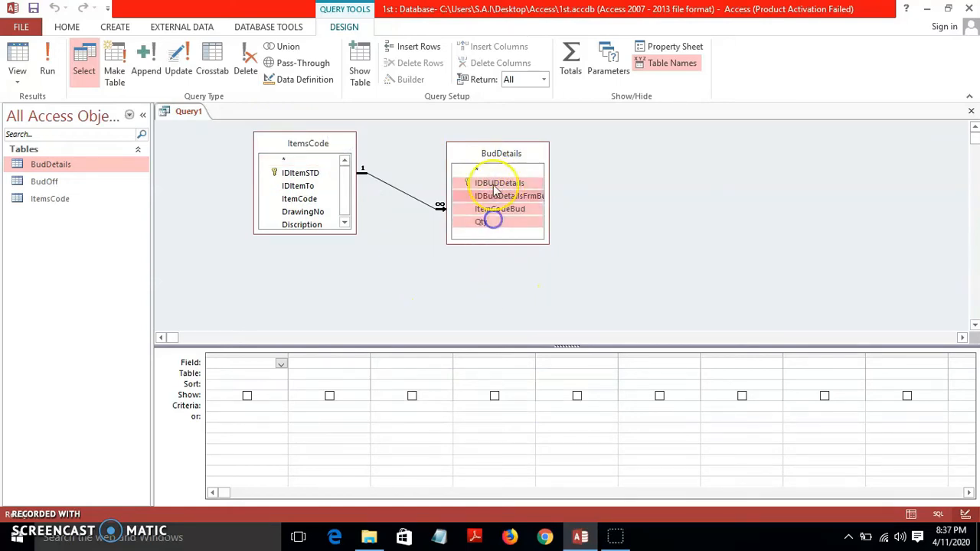
{"action": "left_click_drag", "start_coordinate": [490, 221], "coordinate": [433, 230]}
{"action": "left_click_drag", "start_coordinate": [260, 369], "coordinate": [260, 372]}
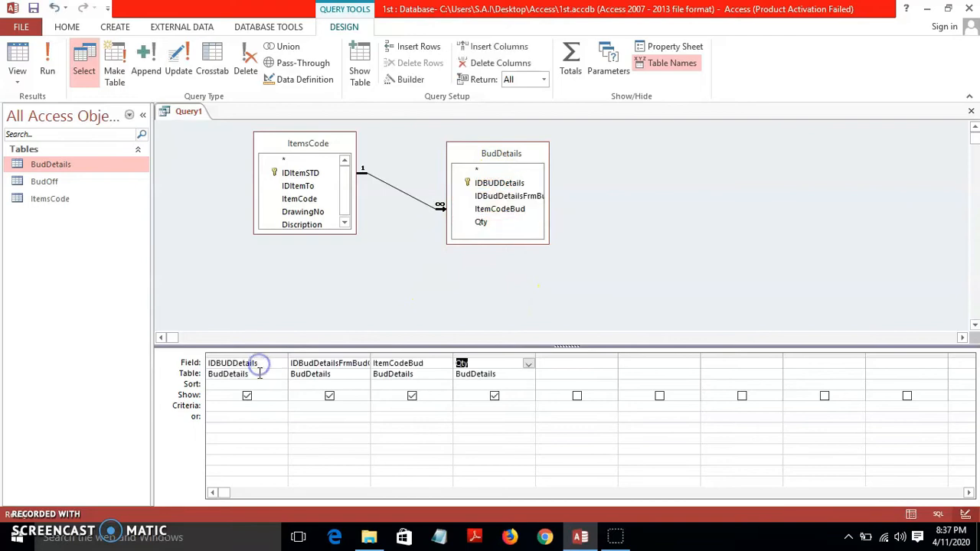
{"action": "left_click", "coordinate": [322, 196]}
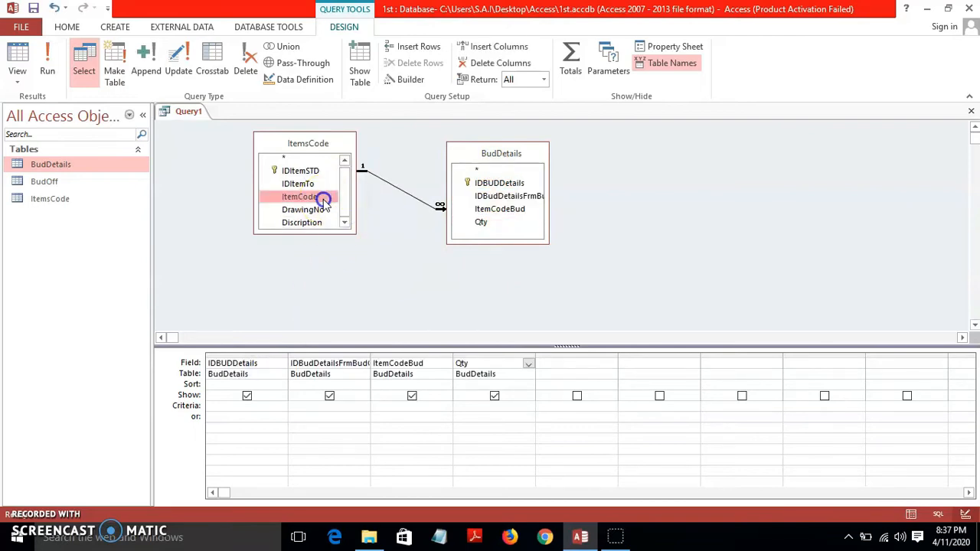
{"action": "left_click", "coordinate": [321, 222], "text": "shift"}
{"action": "left_click_drag", "start_coordinate": [296, 195], "coordinate": [405, 270]}
{"action": "left_click_drag", "start_coordinate": [571, 365], "coordinate": [573, 366]}
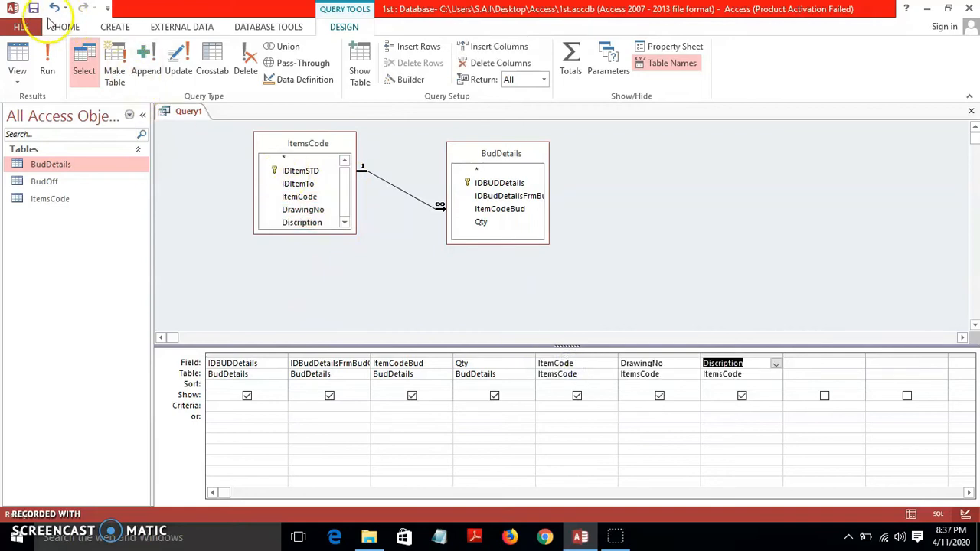
Step: Save the query as Query1 and close it
{"action": "left_click", "coordinate": [34, 8]}
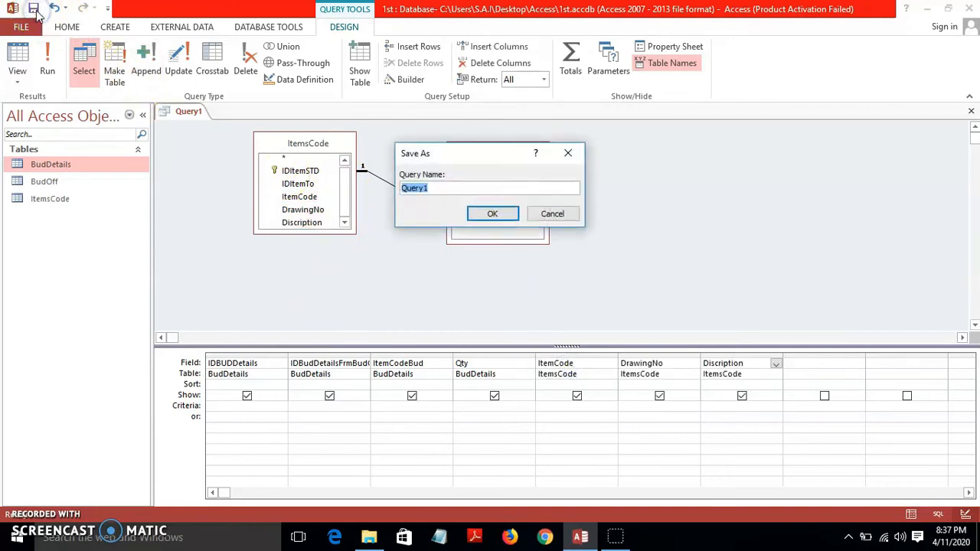
{"action": "left_click", "coordinate": [485, 214]}
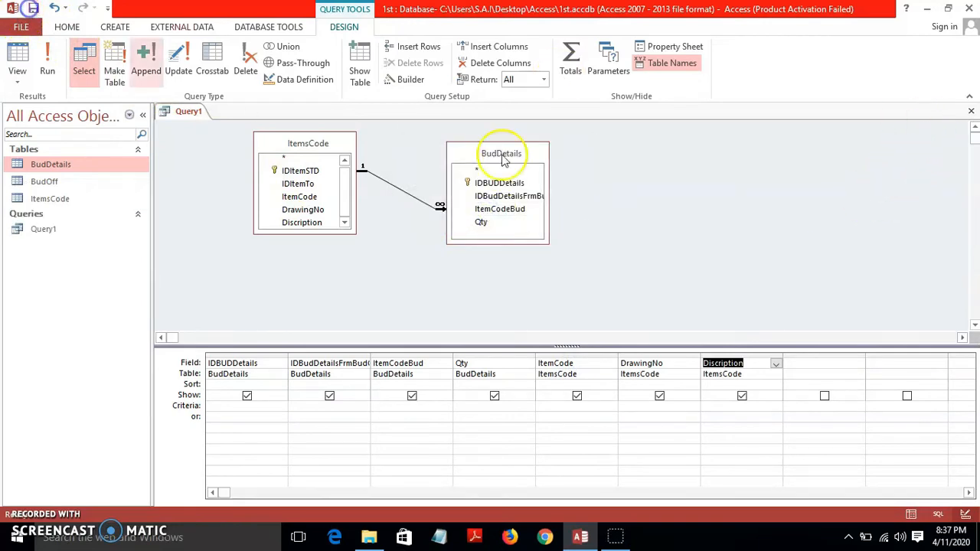
{"action": "left_click", "coordinate": [971, 111]}
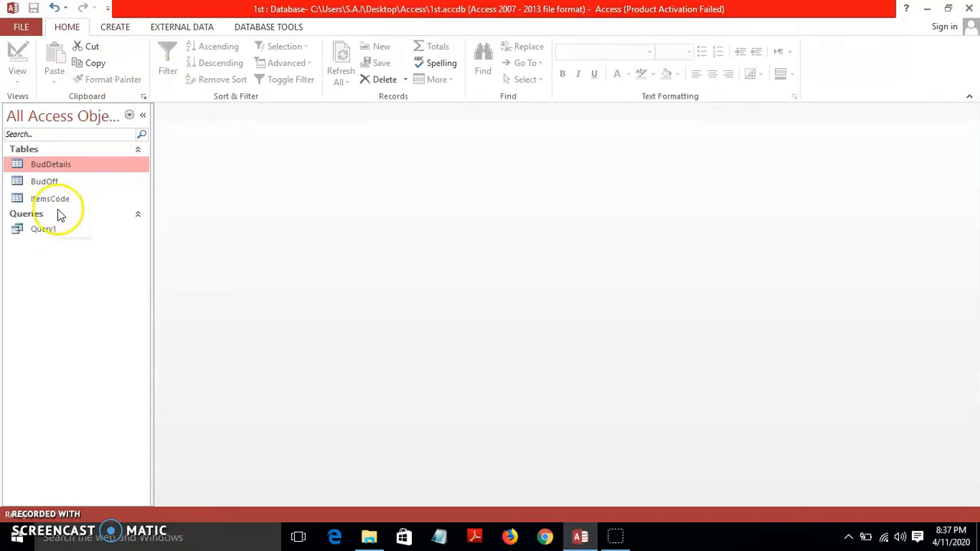
Step: Create a blank form in Design view and set its record source to Query1
{"action": "left_click", "coordinate": [112, 27]}
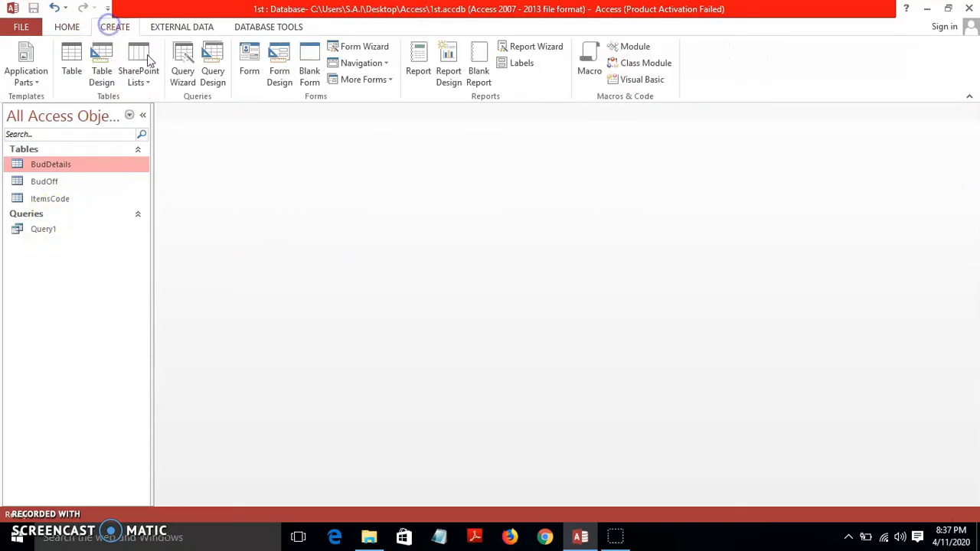
{"action": "left_click", "coordinate": [280, 70]}
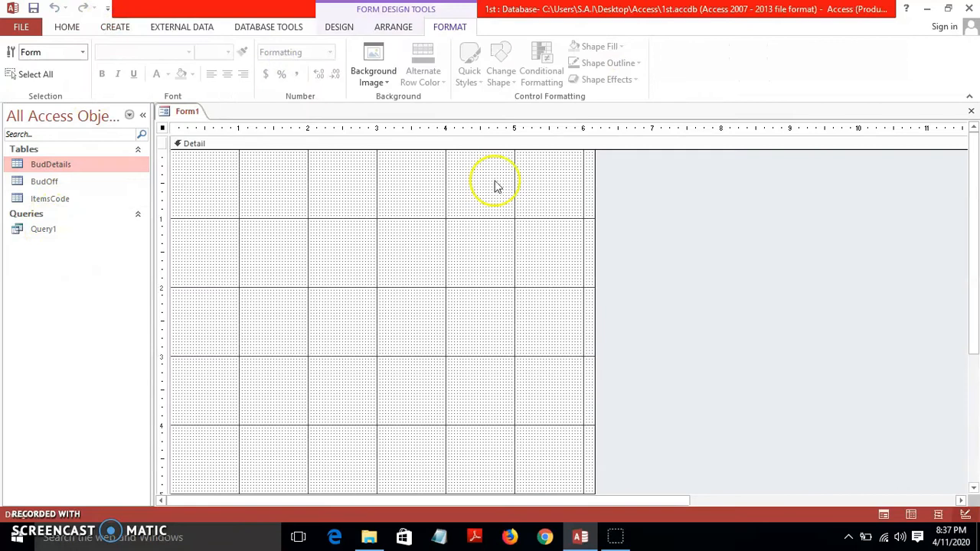
{"action": "left_click", "coordinate": [341, 25]}
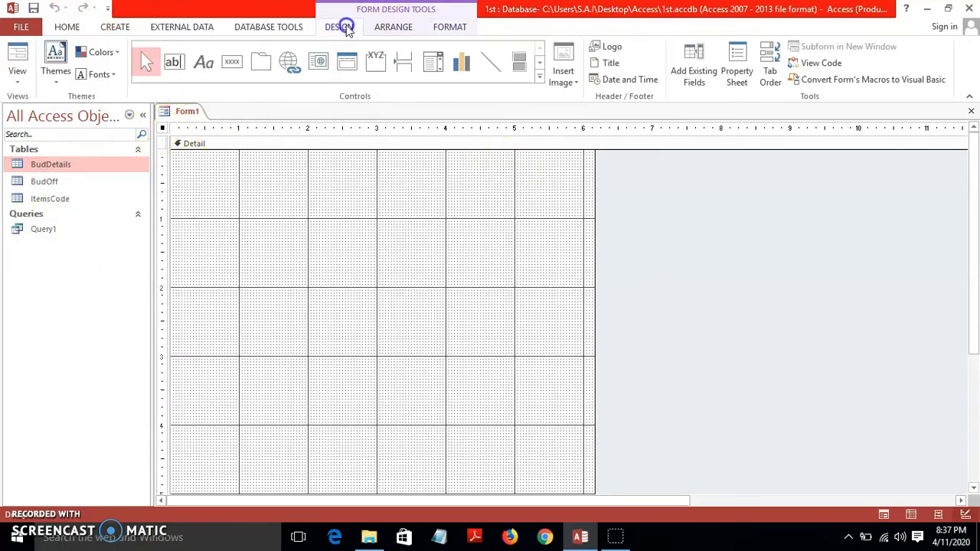
{"action": "left_click", "coordinate": [743, 61]}
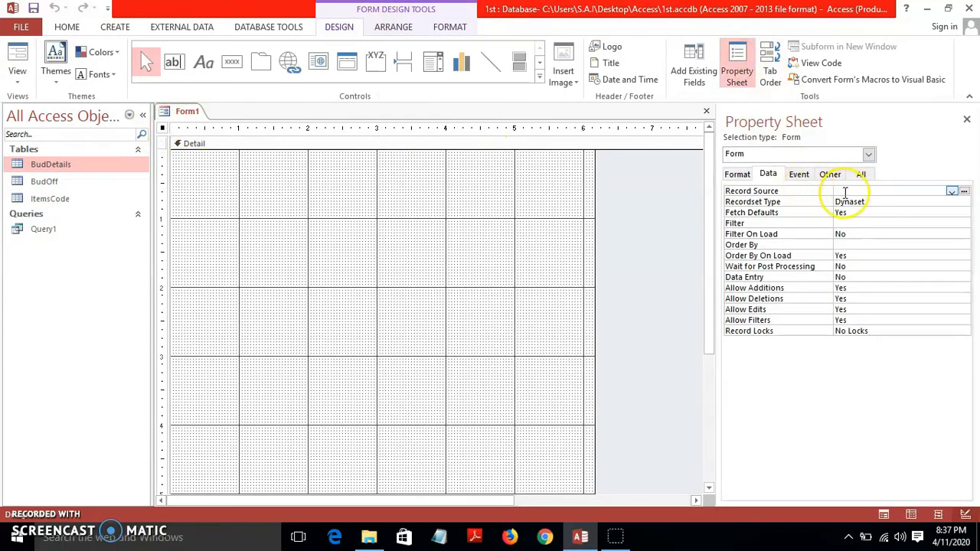
{"action": "left_click", "coordinate": [951, 191]}
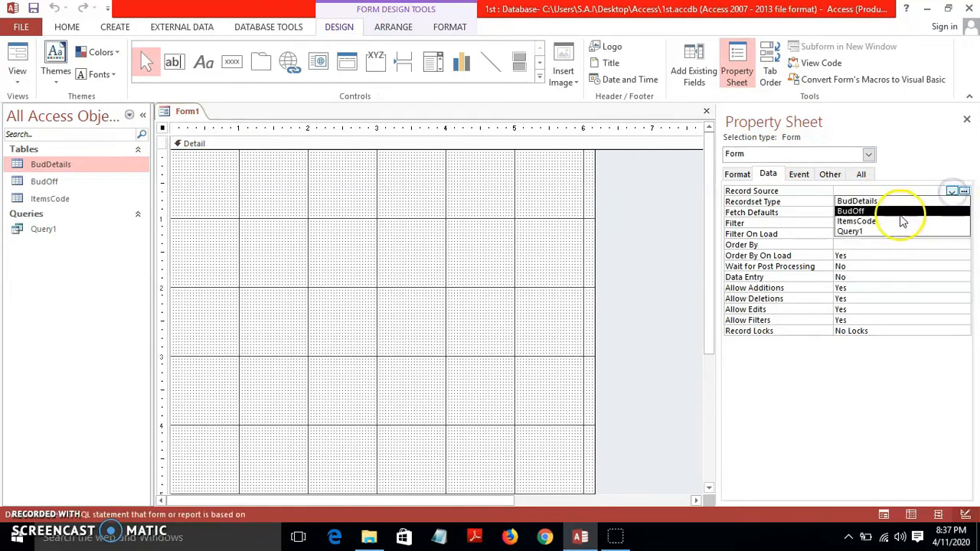
{"action": "left_click", "coordinate": [891, 232]}
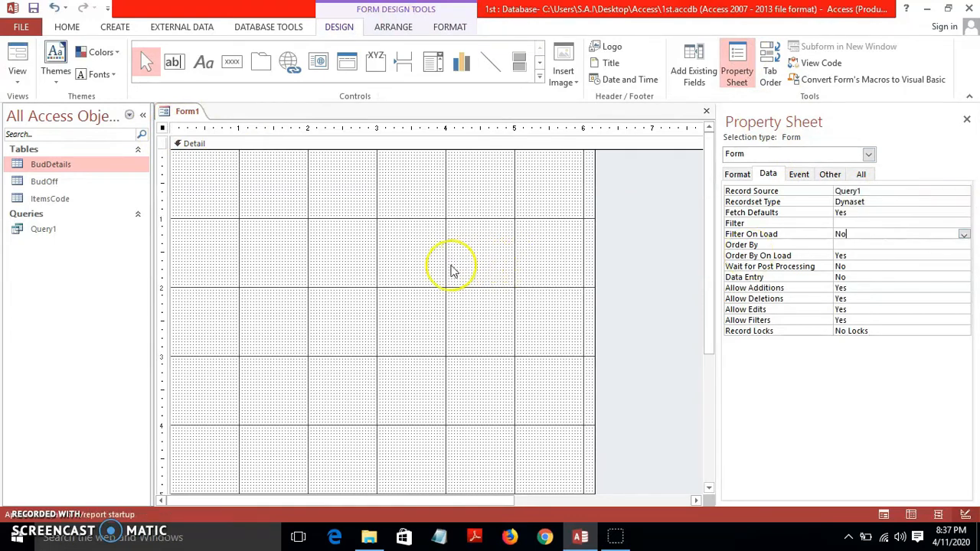
Step: Add all Query1 fields, from IDBUDDetails to Discription, to the form's Detail section
{"action": "left_click", "coordinate": [693, 65]}
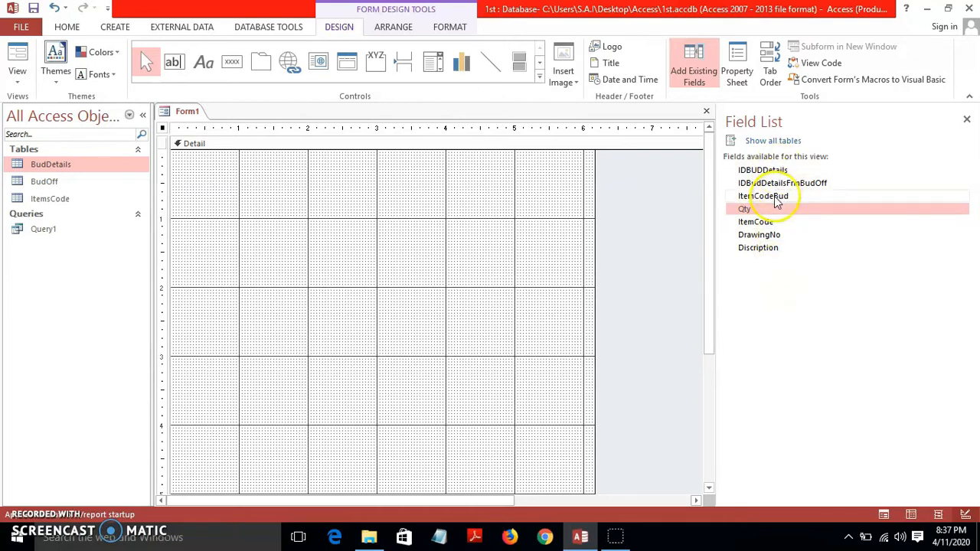
{"action": "left_click", "coordinate": [752, 174]}
{"action": "left_click", "coordinate": [757, 247], "text": "shift"}
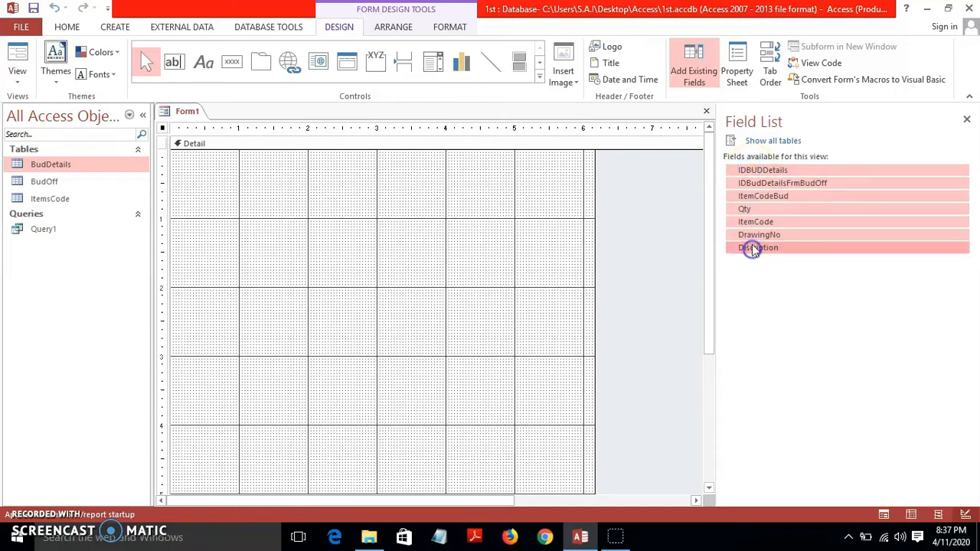
{"action": "left_click_drag", "start_coordinate": [761, 175], "coordinate": [446, 197]}
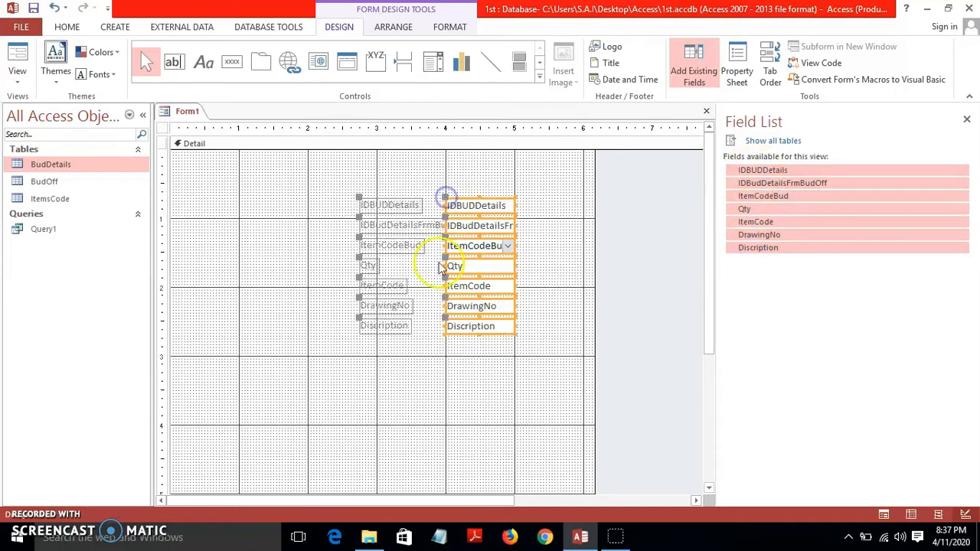
{"action": "left_click", "coordinate": [308, 312]}
Step: Show the form header and move the IDBUDDetails and IDBudDetailsFrmBudOff fields with their labels into it
{"action": "left_click_drag", "start_coordinate": [349, 208], "coordinate": [500, 230]}
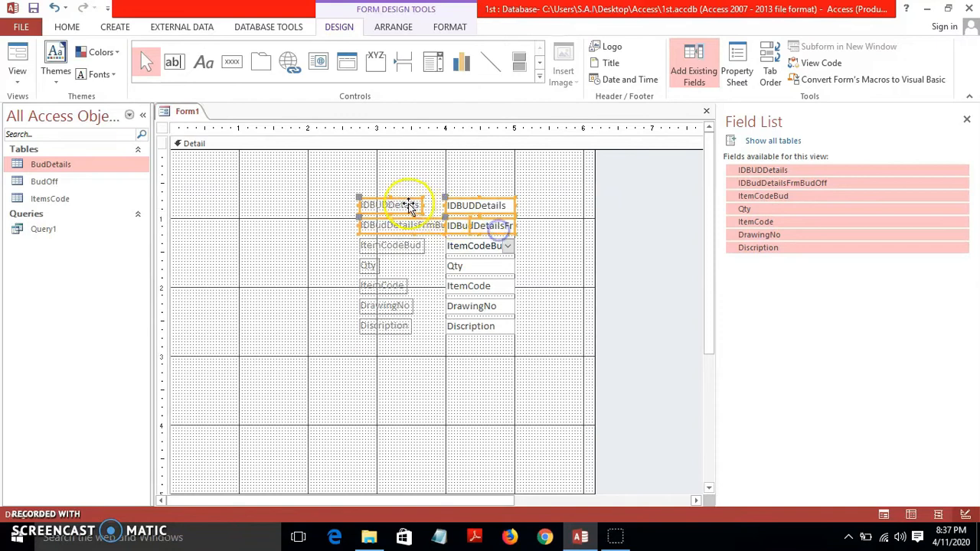
{"action": "right_click", "coordinate": [233, 206]}
{"action": "left_click", "coordinate": [269, 347]}
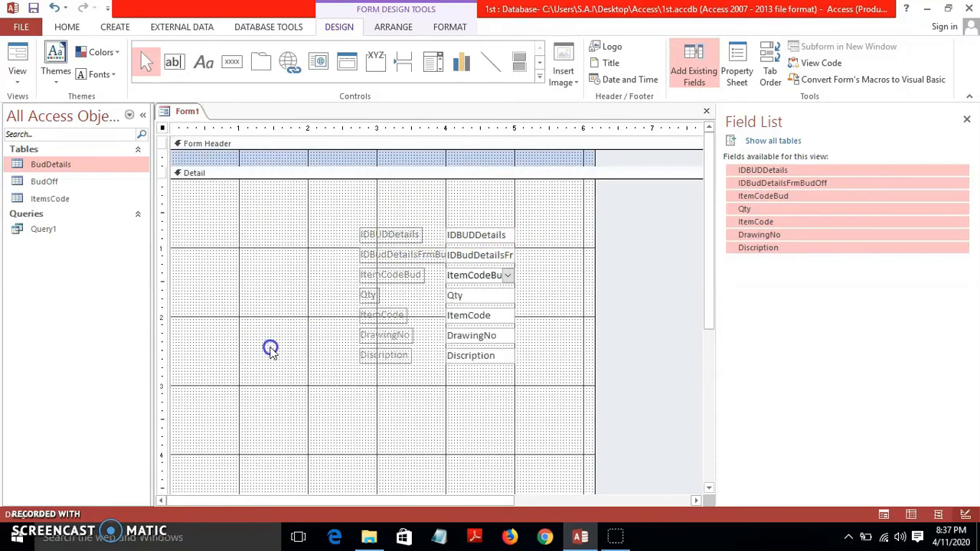
{"action": "left_click_drag", "start_coordinate": [386, 238], "coordinate": [406, 159]}
Step: Move the ItemCodeBud, Qty, ItemCode, DrawingNo and Discription fields with their labels to the upper-left corner of the Detail section
{"action": "left_click_drag", "start_coordinate": [514, 401], "coordinate": [196, 210]}
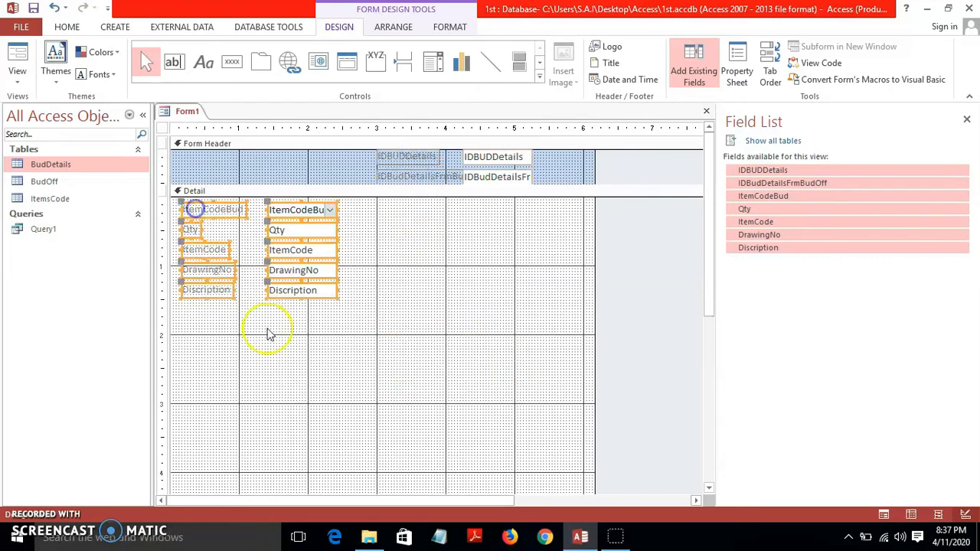
{"action": "left_click", "coordinate": [287, 352]}
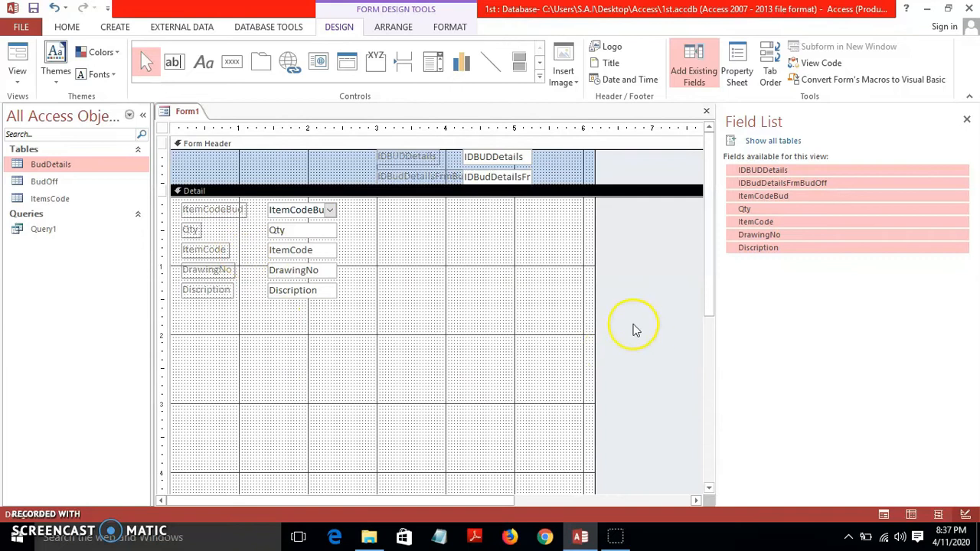
Step: Set the form's default view to Datasheet
{"action": "left_click", "coordinate": [749, 52]}
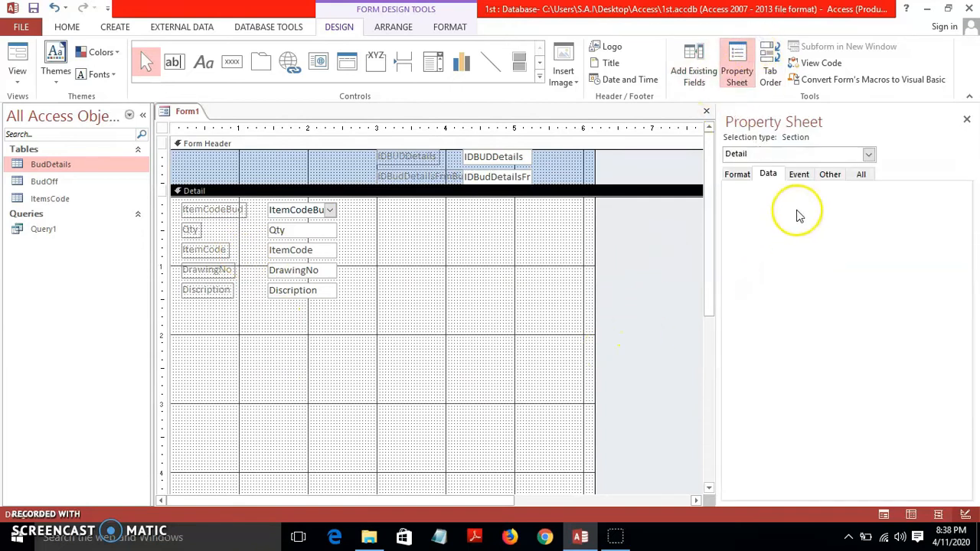
{"action": "left_click", "coordinate": [797, 175]}
{"action": "left_click", "coordinate": [737, 174]}
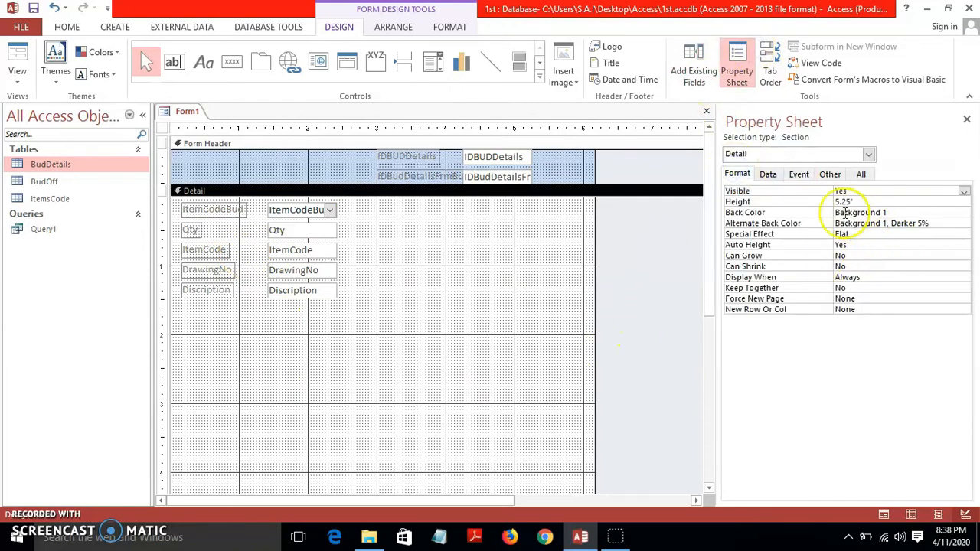
{"action": "left_click", "coordinate": [454, 280]}
{"action": "left_click", "coordinate": [162, 128]}
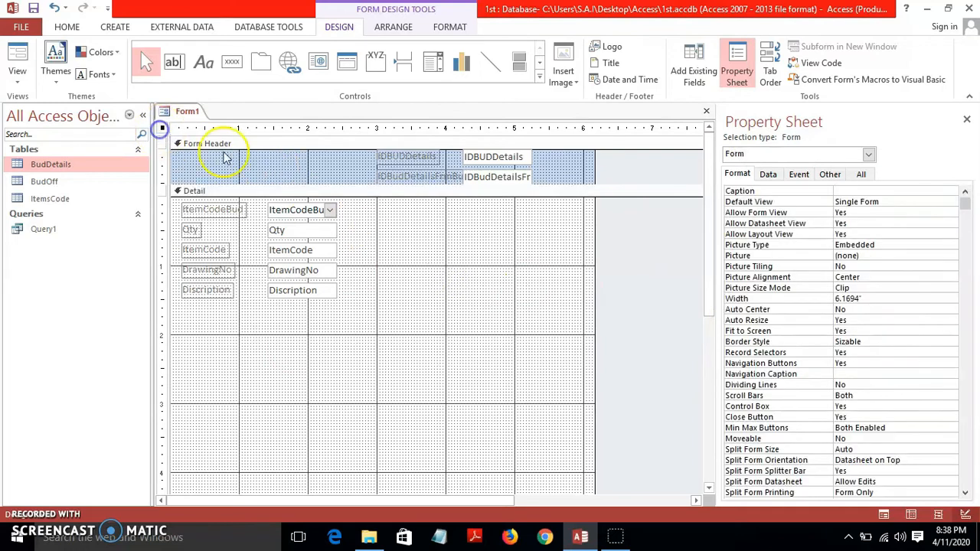
{"action": "left_click", "coordinate": [867, 200]}
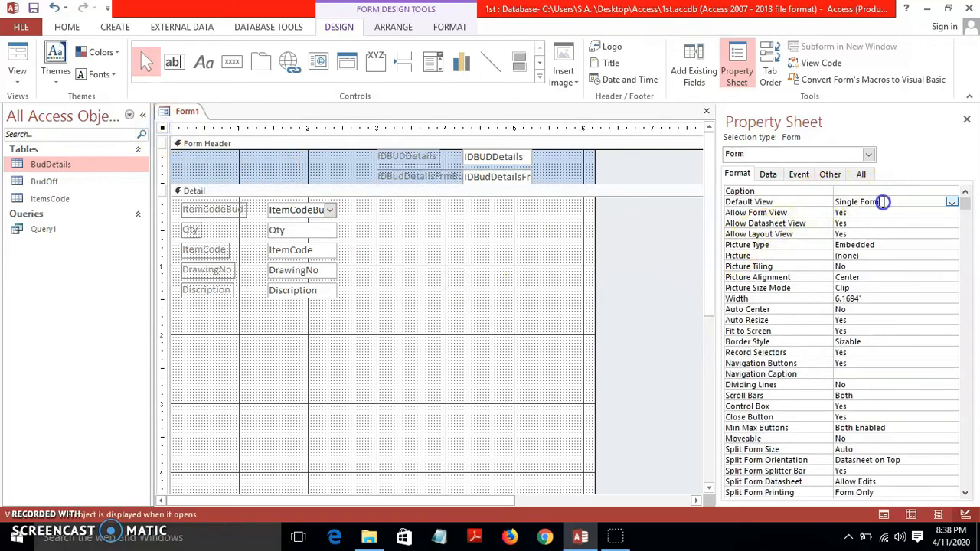
{"action": "left_click", "coordinate": [952, 202]}
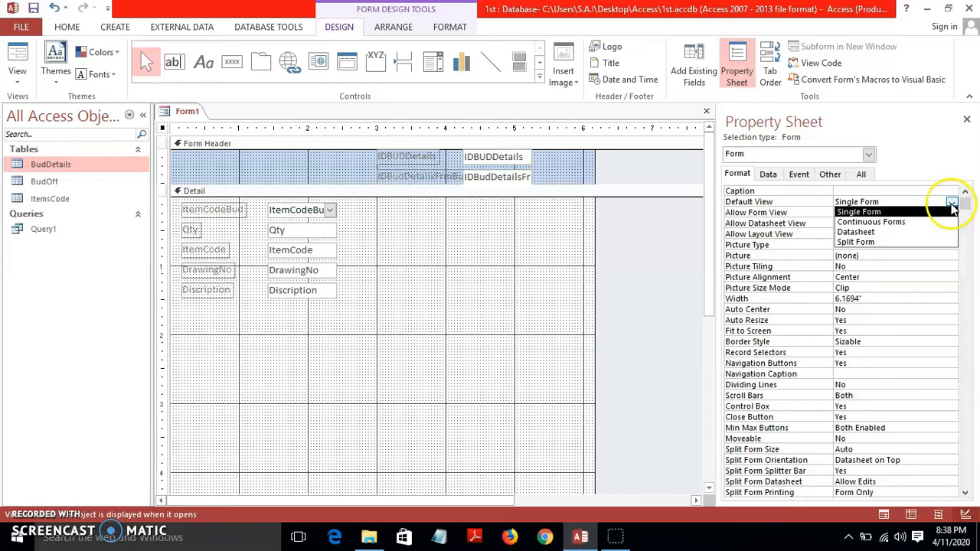
{"action": "left_click", "coordinate": [908, 222]}
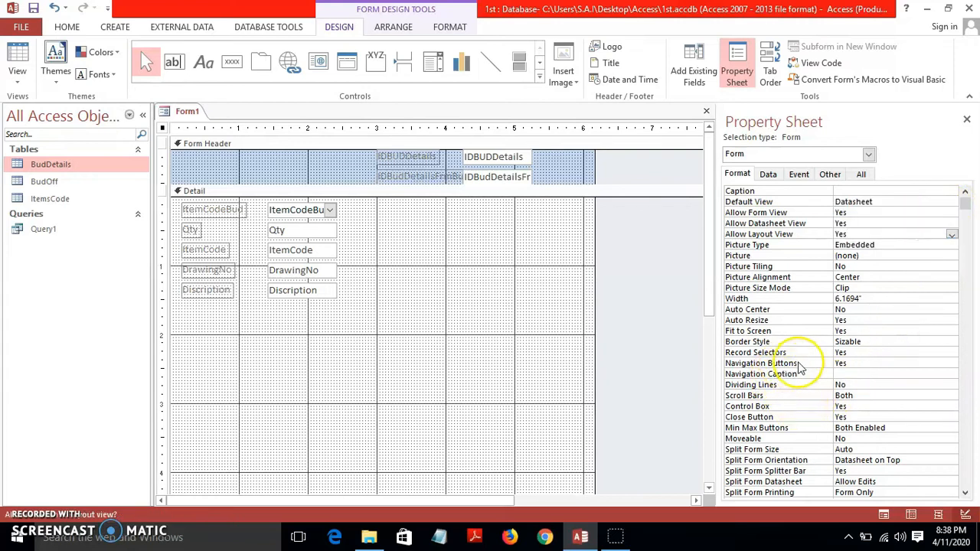
Step: Turn off the form's navigation buttons and limit its scroll bars to Vertical Only
{"action": "left_click", "coordinate": [859, 364]}
{"action": "left_click", "coordinate": [952, 364]}
{"action": "left_click", "coordinate": [924, 384]}
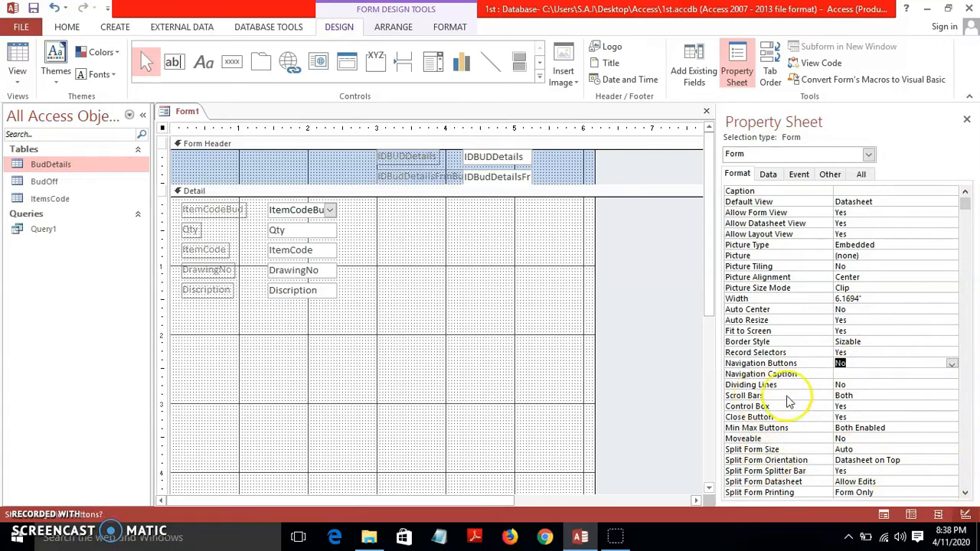
{"action": "left_click", "coordinate": [866, 395]}
{"action": "left_click", "coordinate": [952, 397]}
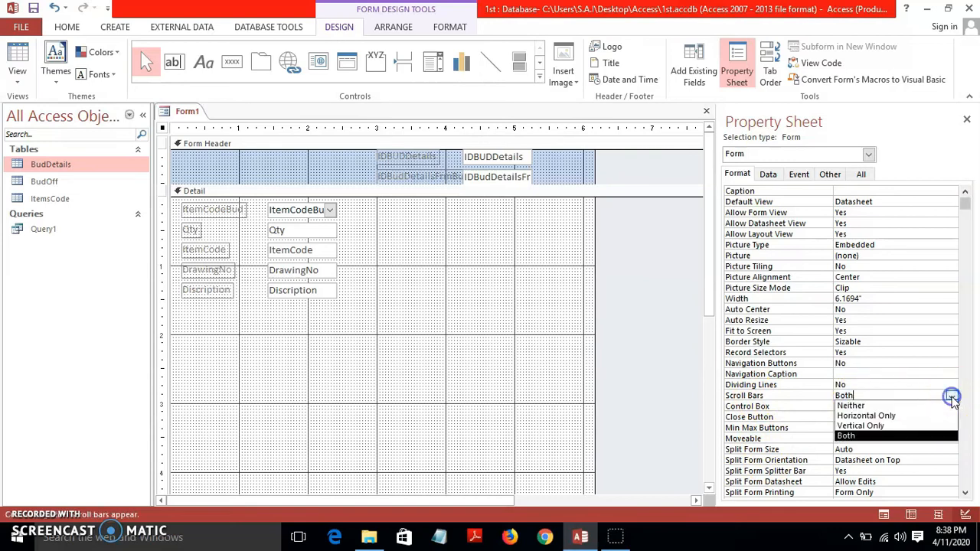
{"action": "left_click", "coordinate": [929, 426]}
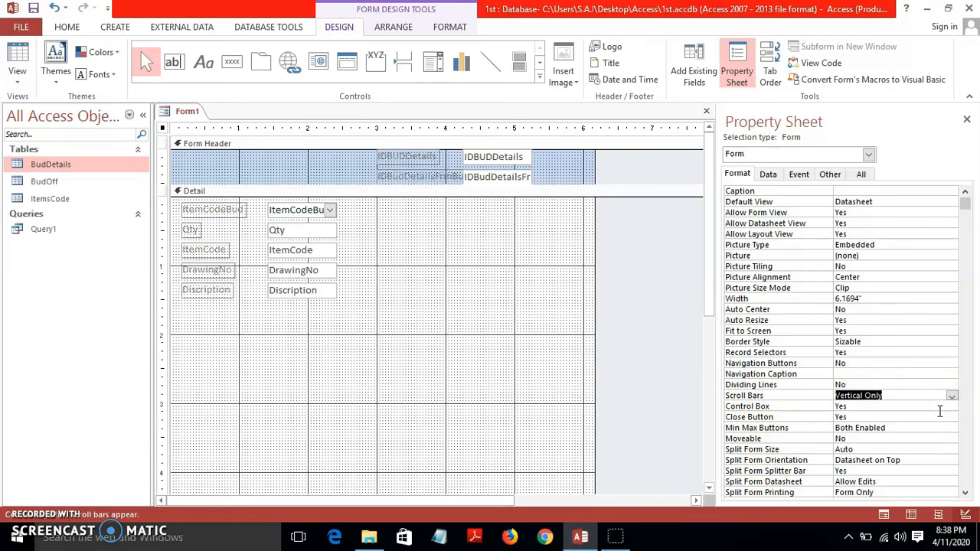
Step: Shorten the Detail section so it ends just below the Discription field
{"action": "left_click_drag", "start_coordinate": [711, 235], "coordinate": [709, 370]}
{"action": "left_click_drag", "start_coordinate": [499, 378], "coordinate": [478, 141]}
{"action": "left_click_drag", "start_coordinate": [708, 293], "coordinate": [709, 212]}
Step: Save the form as SubForm and close it
{"action": "left_click", "coordinate": [34, 9]}
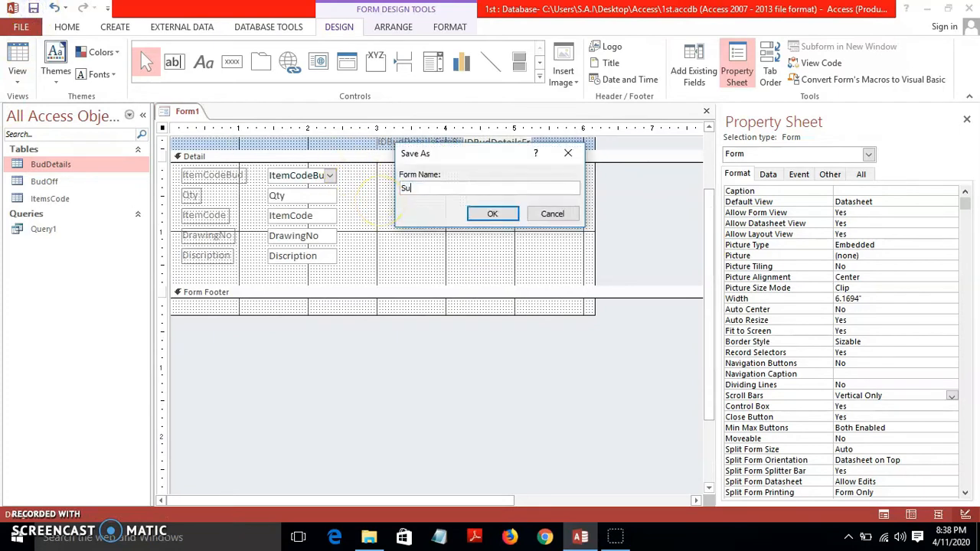
{"action": "type", "text": "SubForm"}
{"action": "left_click", "coordinate": [477, 219]}
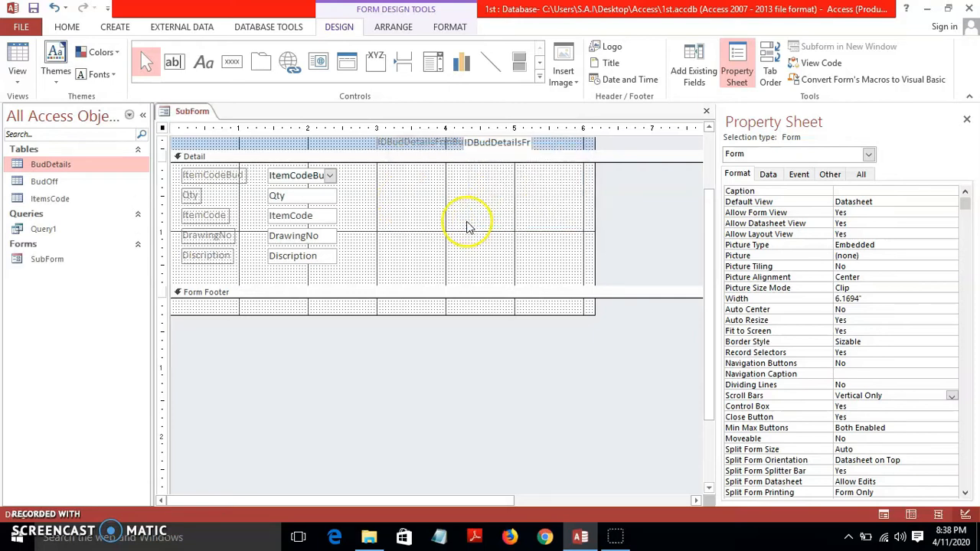
{"action": "left_click", "coordinate": [967, 119]}
{"action": "left_click", "coordinate": [971, 114]}
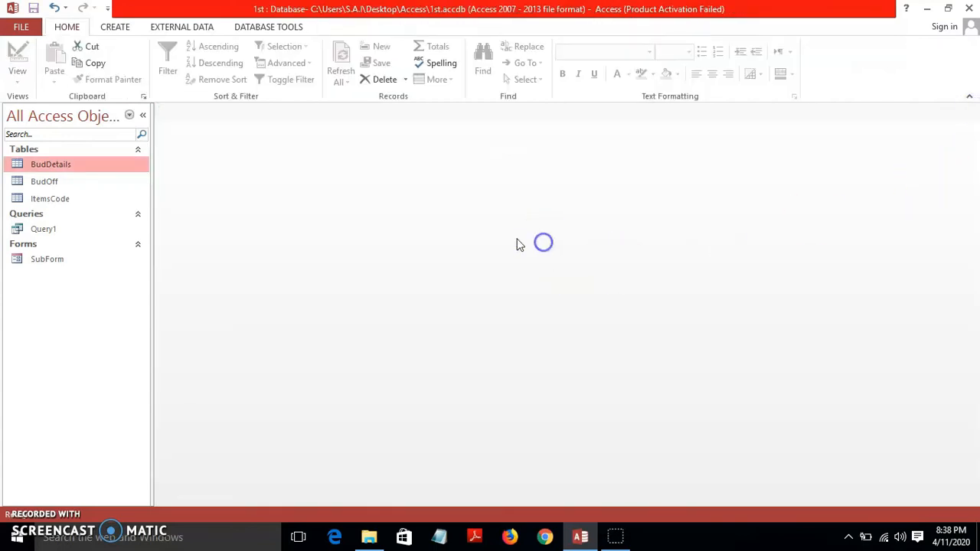
Step: Create another blank form in Design view and set its record source to BudOff
{"action": "left_click", "coordinate": [117, 27]}
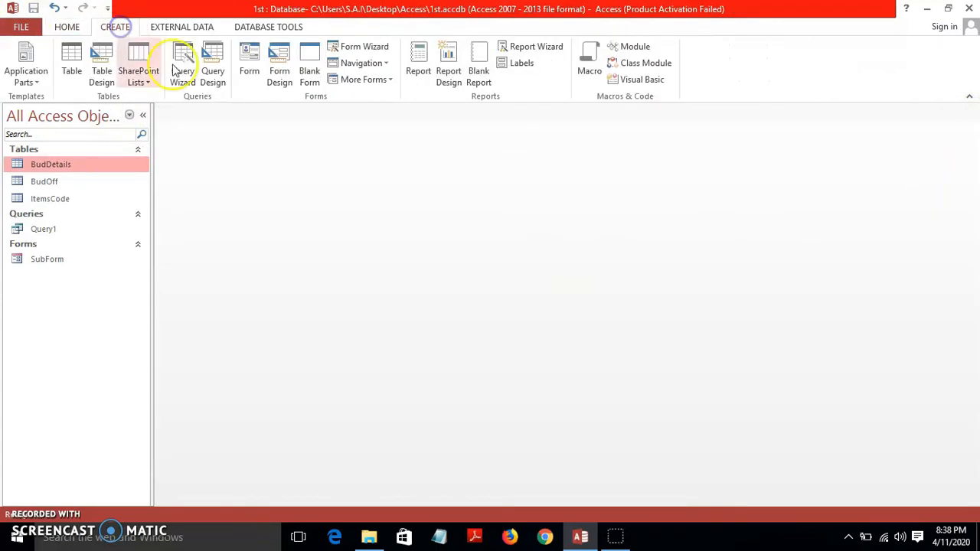
{"action": "left_click", "coordinate": [278, 66]}
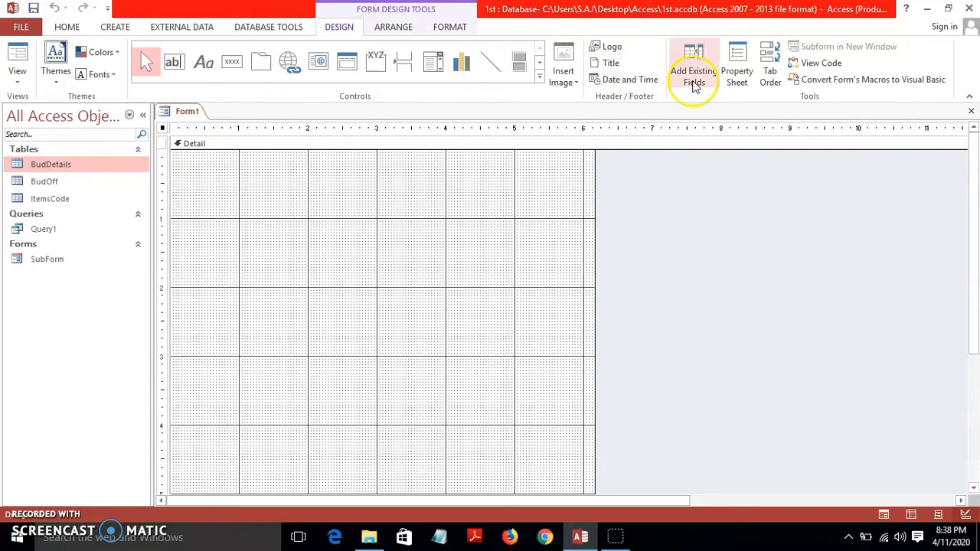
{"action": "left_click", "coordinate": [737, 73]}
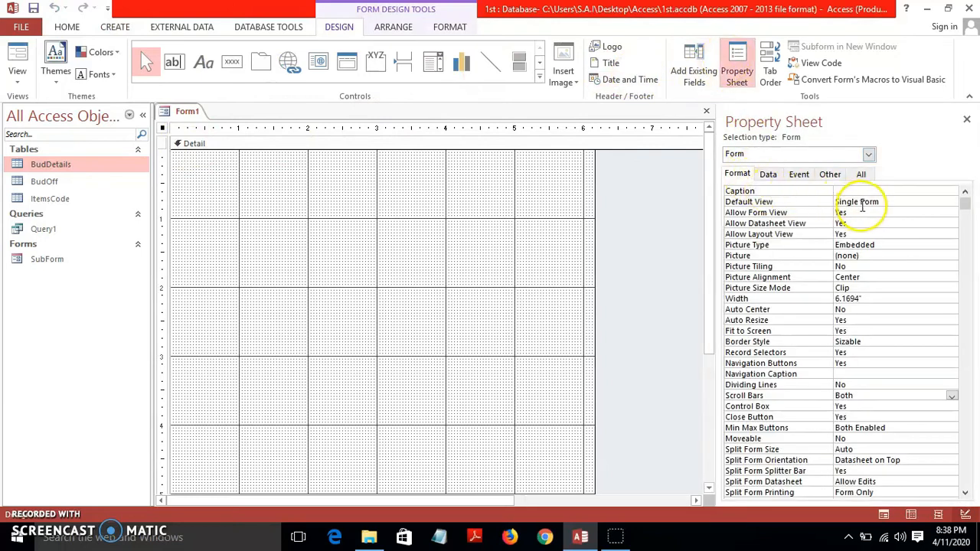
{"action": "left_click", "coordinate": [768, 175]}
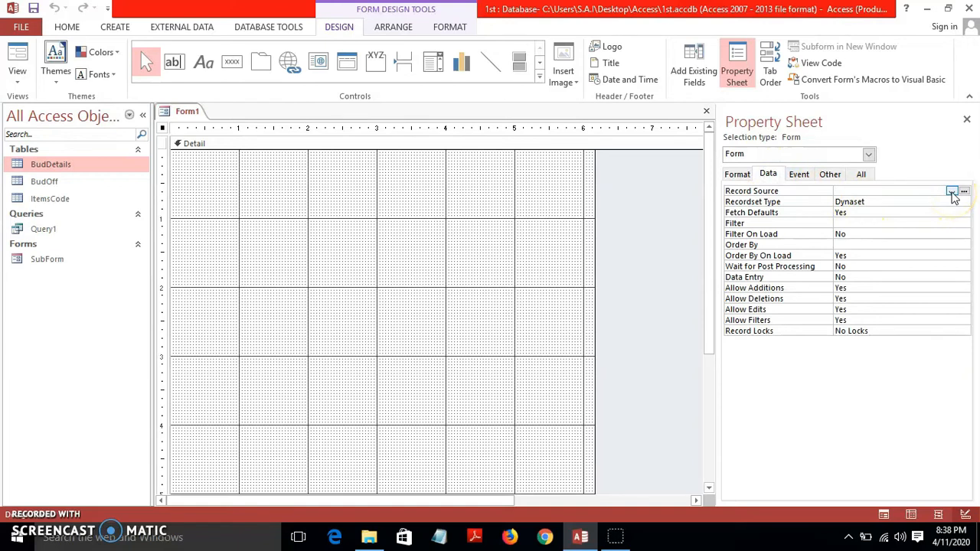
{"action": "left_click", "coordinate": [952, 192]}
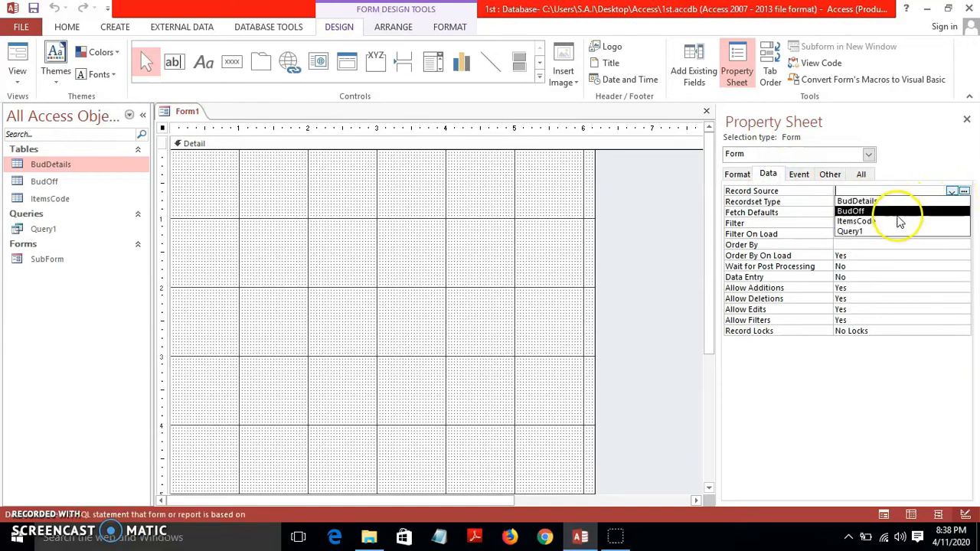
{"action": "left_click", "coordinate": [893, 212]}
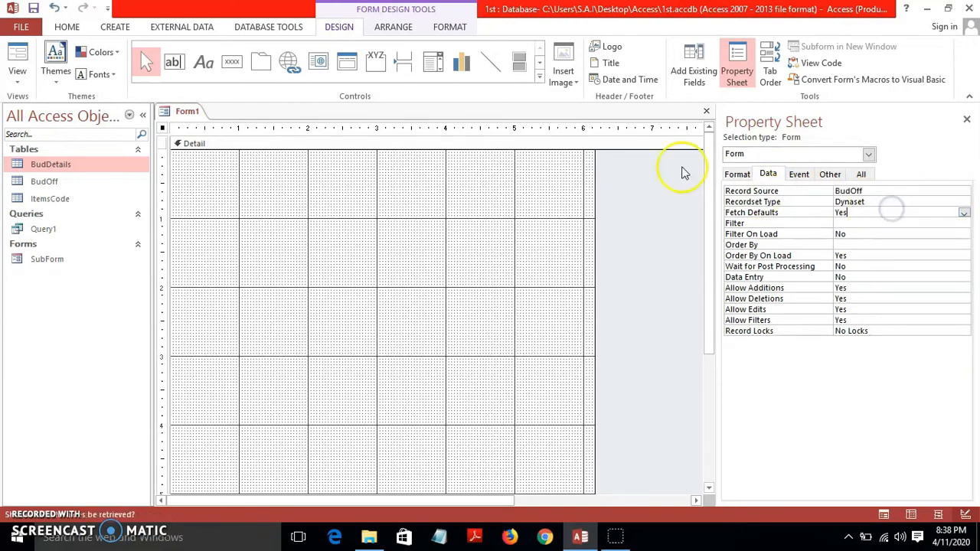
Step: Add the IDBudOff, IDBudOffTo and DateBudOff fields to the upper middle of the form's Detail section
{"action": "left_click", "coordinate": [695, 70]}
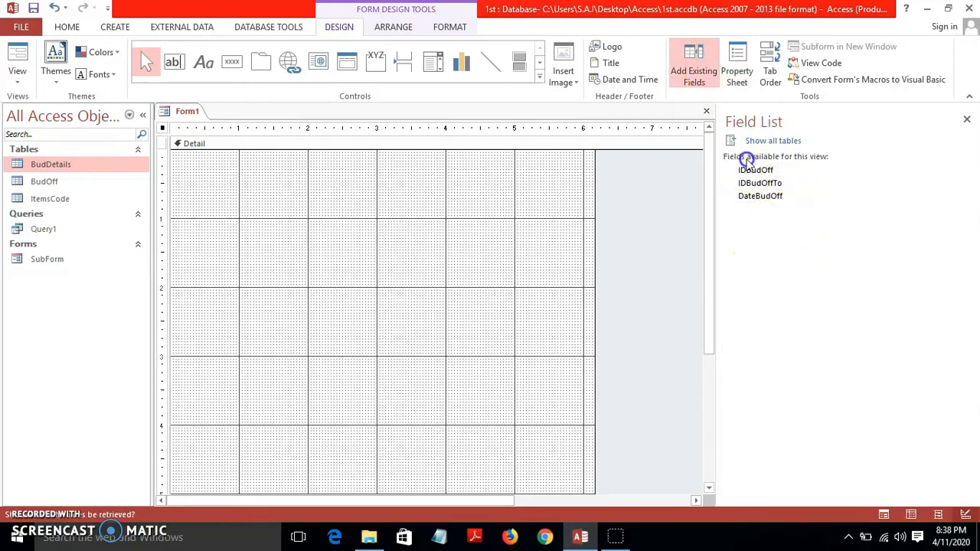
{"action": "left_click", "coordinate": [748, 172]}
{"action": "left_click", "coordinate": [753, 198], "text": "shift"}
{"action": "left_click_drag", "start_coordinate": [752, 188], "coordinate": [374, 178]}
{"action": "left_click", "coordinate": [413, 288]}
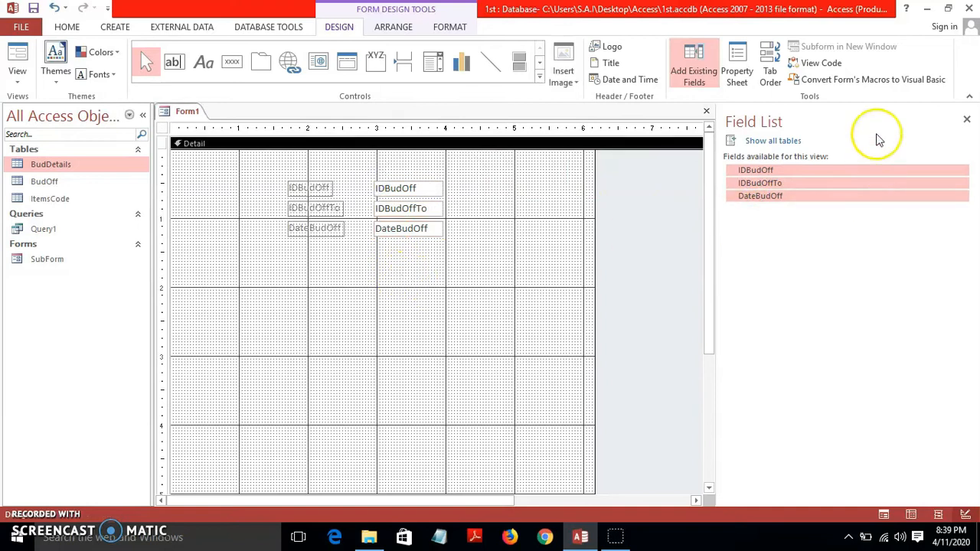
{"action": "left_click", "coordinate": [967, 120]}
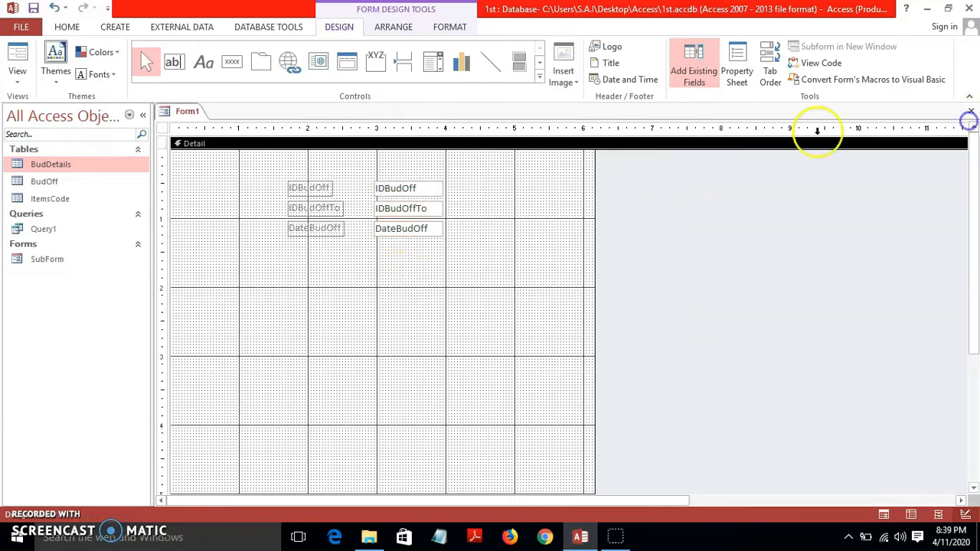
Step: Insert the existing SubForm as a wide subform below the DateBudOff field, linked to BudOff records by IDBudOff
{"action": "left_click", "coordinate": [539, 69]}
{"action": "left_click", "coordinate": [317, 62]}
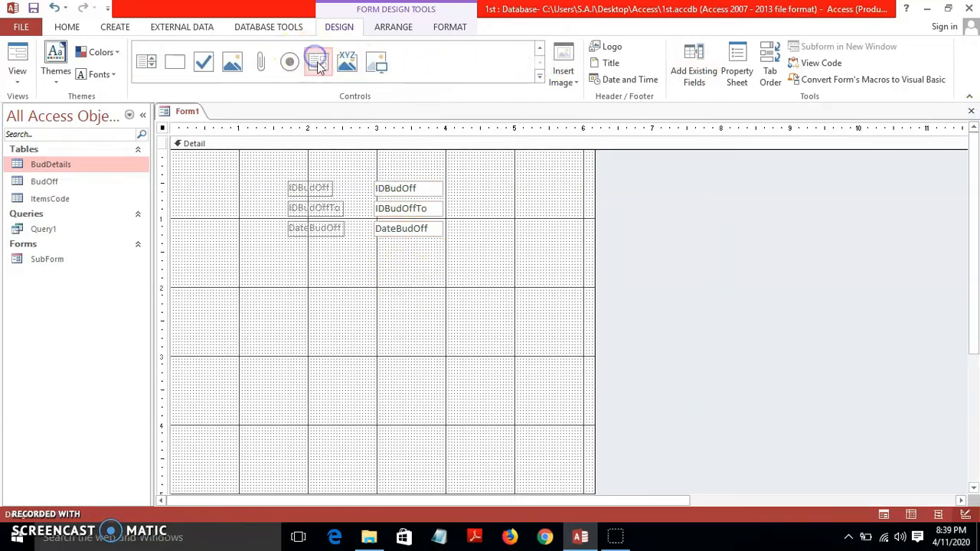
{"action": "left_click_drag", "start_coordinate": [205, 250], "coordinate": [622, 328]}
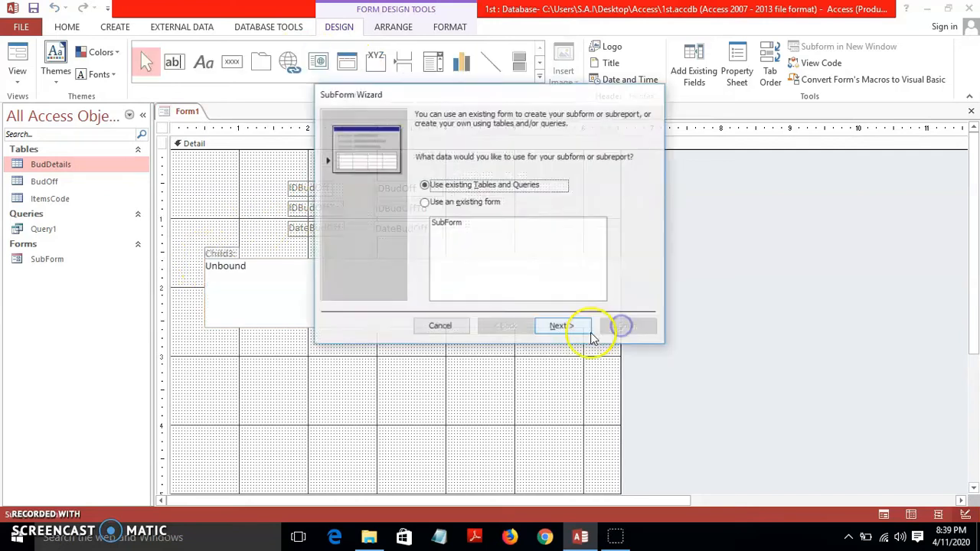
{"action": "left_click", "coordinate": [425, 202]}
{"action": "left_click", "coordinate": [450, 223]}
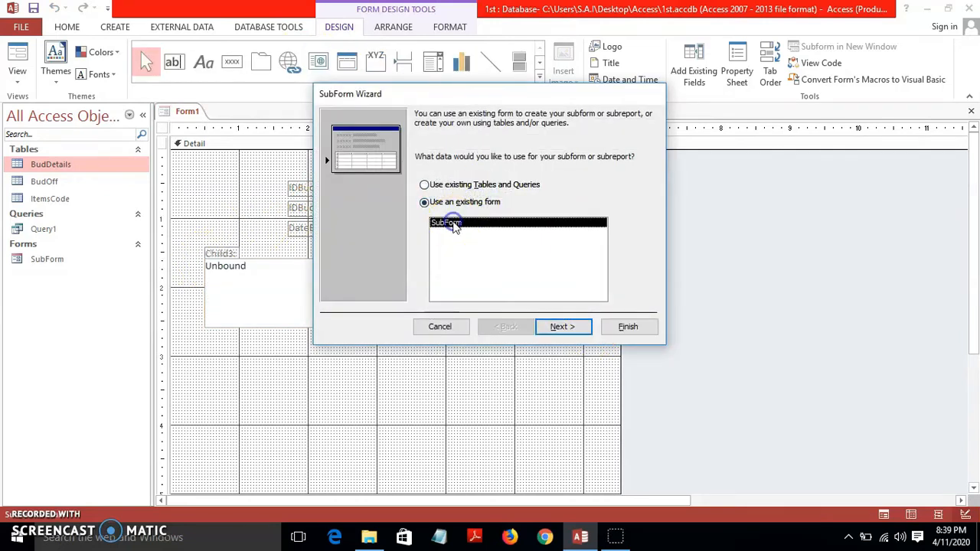
{"action": "left_click", "coordinate": [558, 325]}
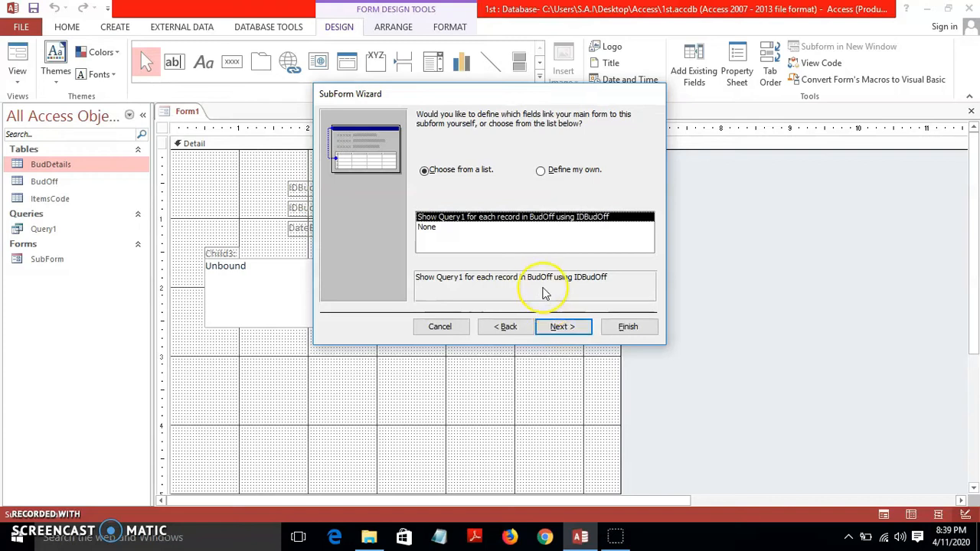
{"action": "left_click", "coordinate": [564, 327]}
{"action": "left_click", "coordinate": [617, 331]}
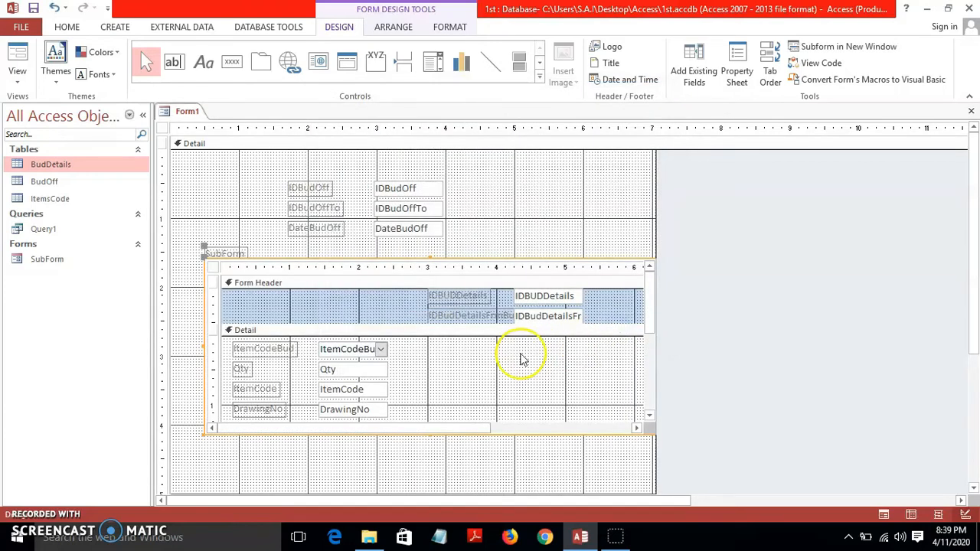
Step: Save the form as MainForm, close it and reopen it in Form view
{"action": "left_click", "coordinate": [32, 7]}
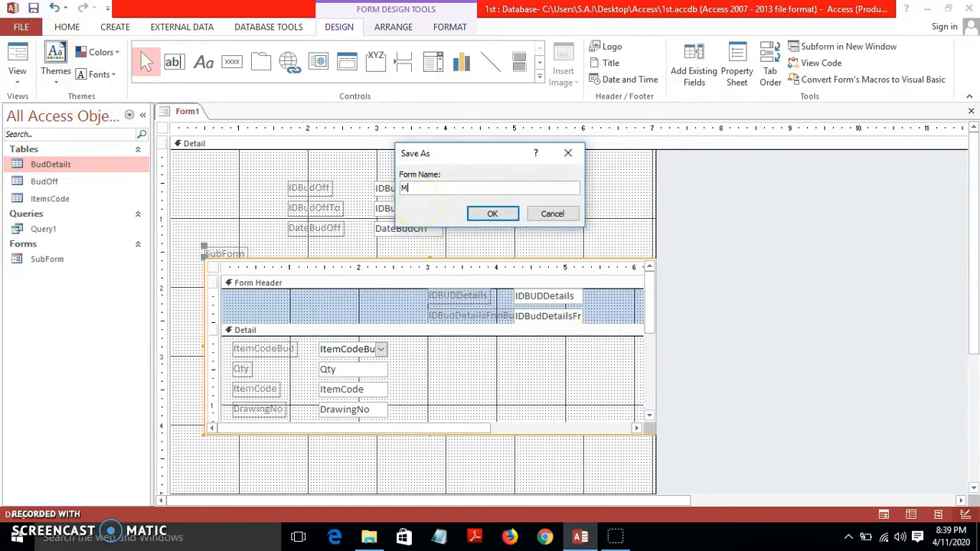
{"action": "type", "text": "MainForm"}
{"action": "left_click", "coordinate": [498, 213]}
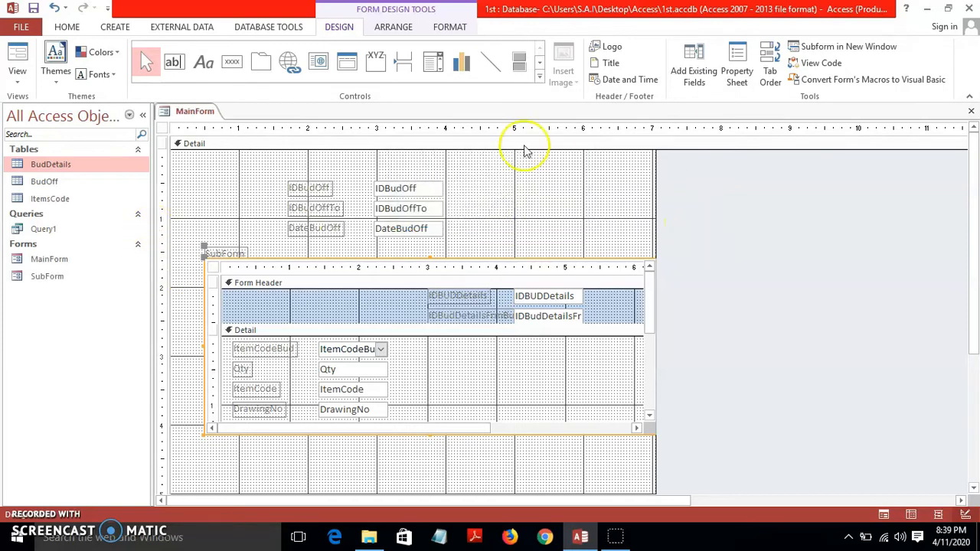
{"action": "left_click", "coordinate": [971, 112]}
{"action": "left_click", "coordinate": [64, 260]}
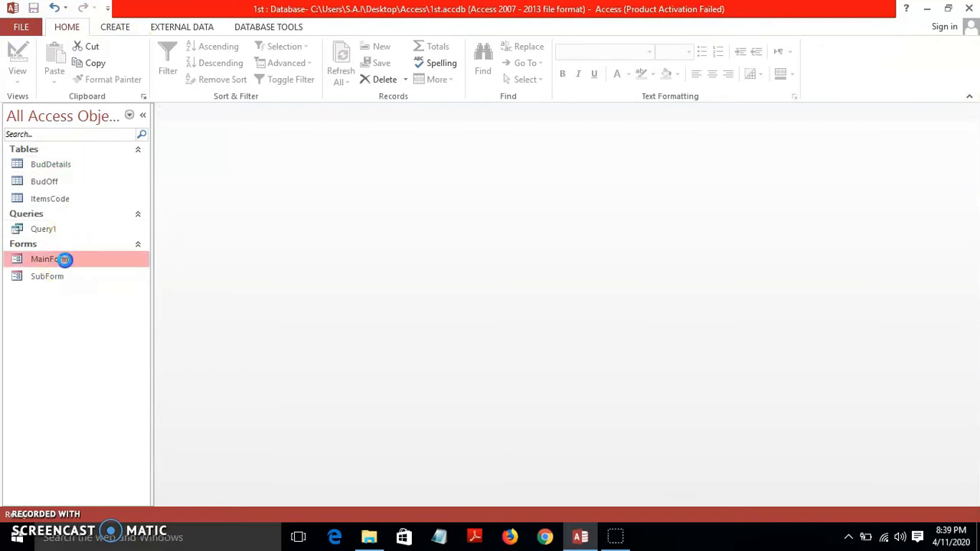
{"action": "double_click", "coordinate": [65, 260]}
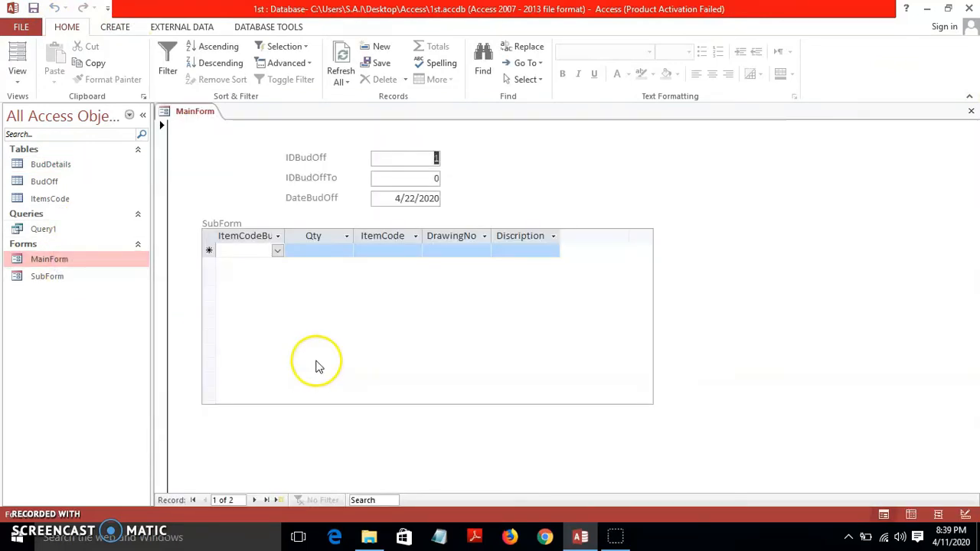
Step: Add four rows to the MainForm subform by choosing item codes A1234, B1234, C1234 and C9876
{"action": "left_click", "coordinate": [277, 250]}
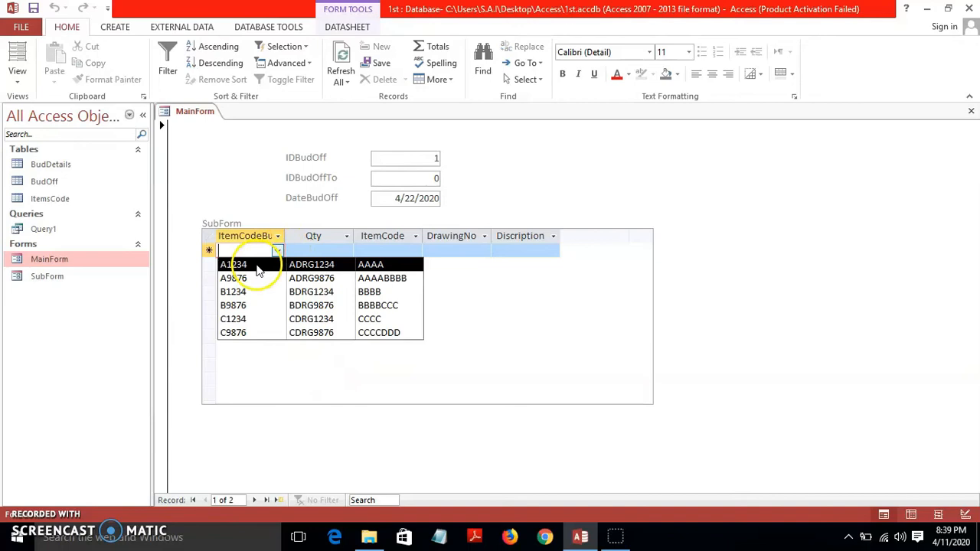
{"action": "left_click", "coordinate": [258, 269]}
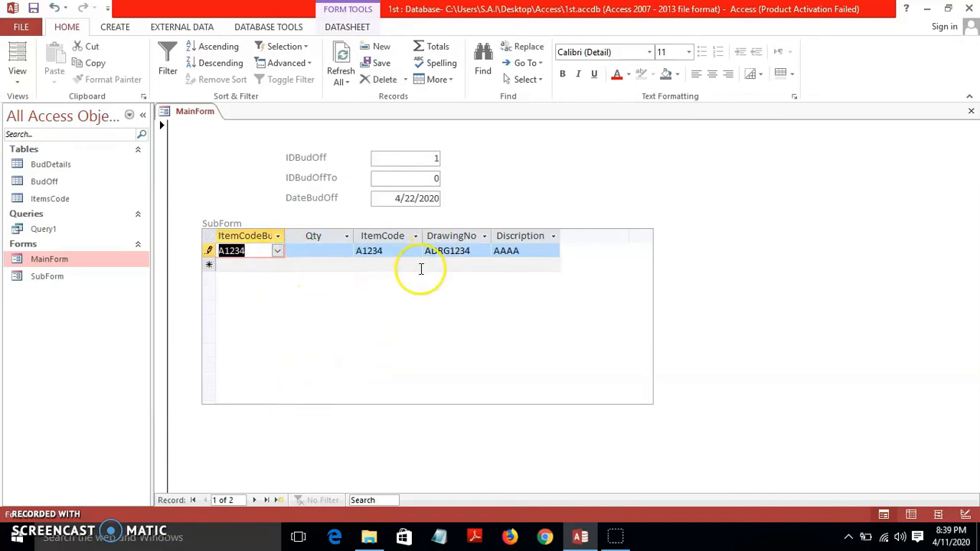
{"action": "left_click", "coordinate": [277, 265]}
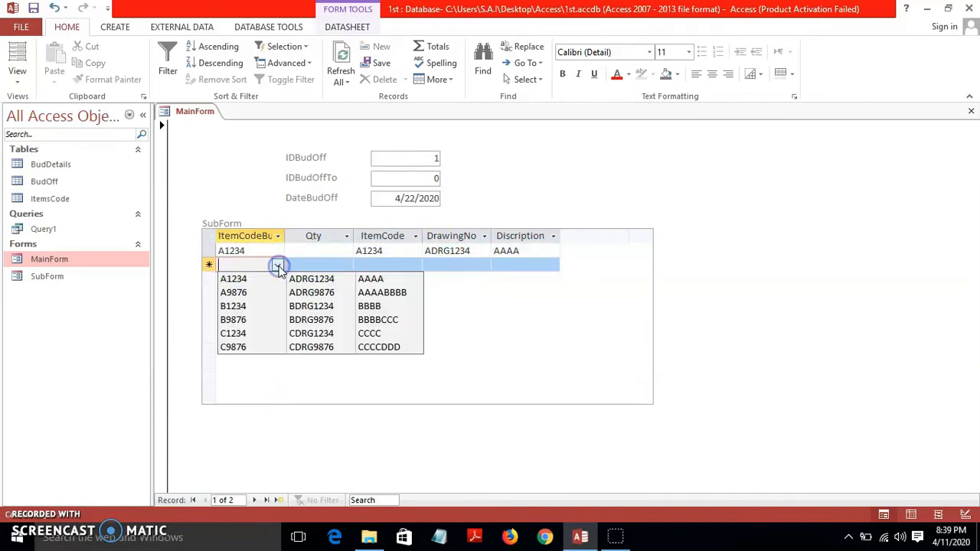
{"action": "left_click", "coordinate": [246, 312]}
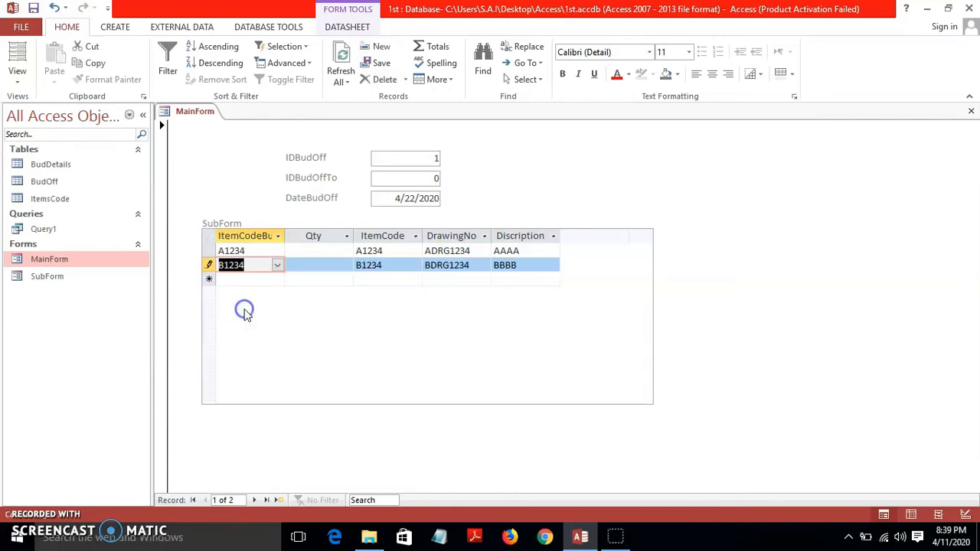
{"action": "left_click", "coordinate": [265, 279]}
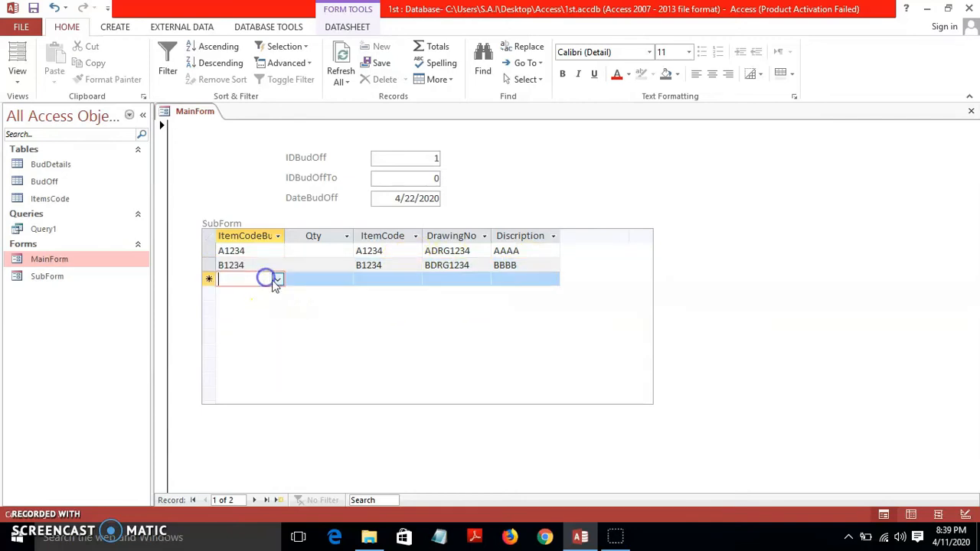
{"action": "left_click", "coordinate": [276, 280]}
{"action": "left_click", "coordinate": [243, 348]}
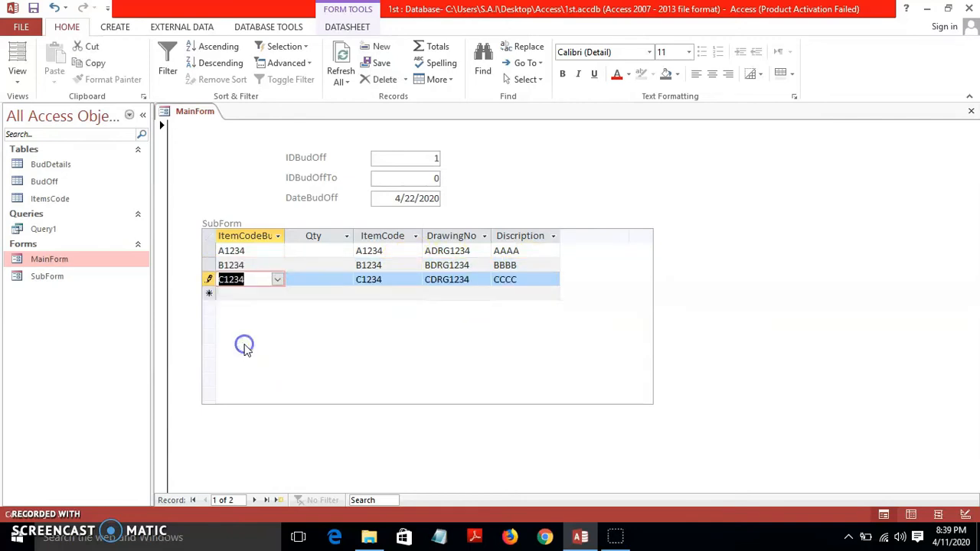
{"action": "left_click", "coordinate": [276, 294]}
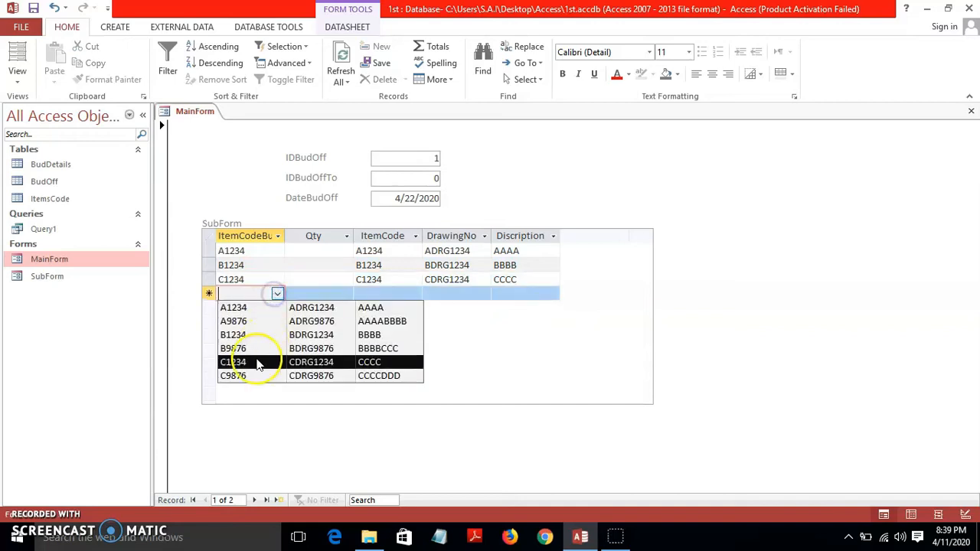
{"action": "left_click", "coordinate": [252, 377]}
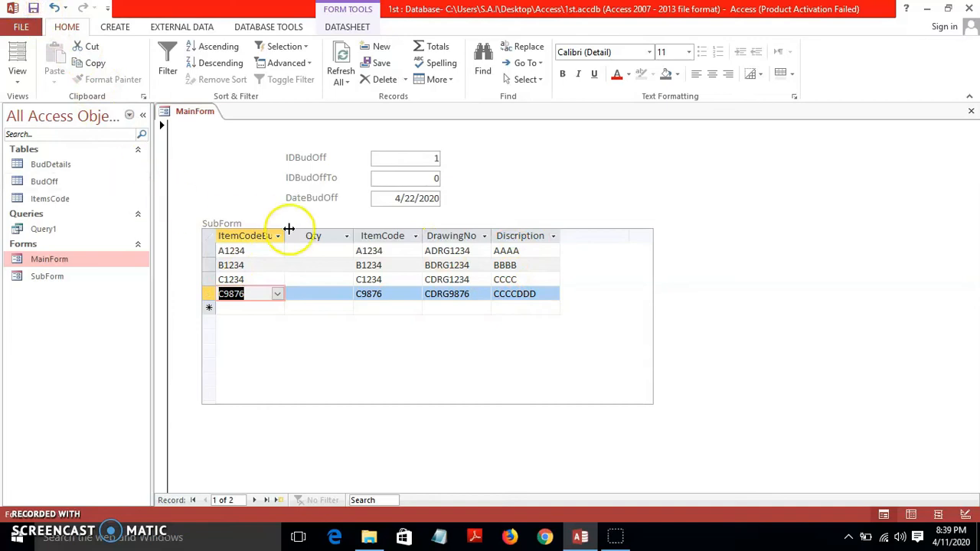
Step: Enter the quantities 12, 212, 32 and 123 for the four subform rows, save, and close MainForm
{"action": "left_click", "coordinate": [316, 249]}
{"action": "left_click", "coordinate": [312, 267]}
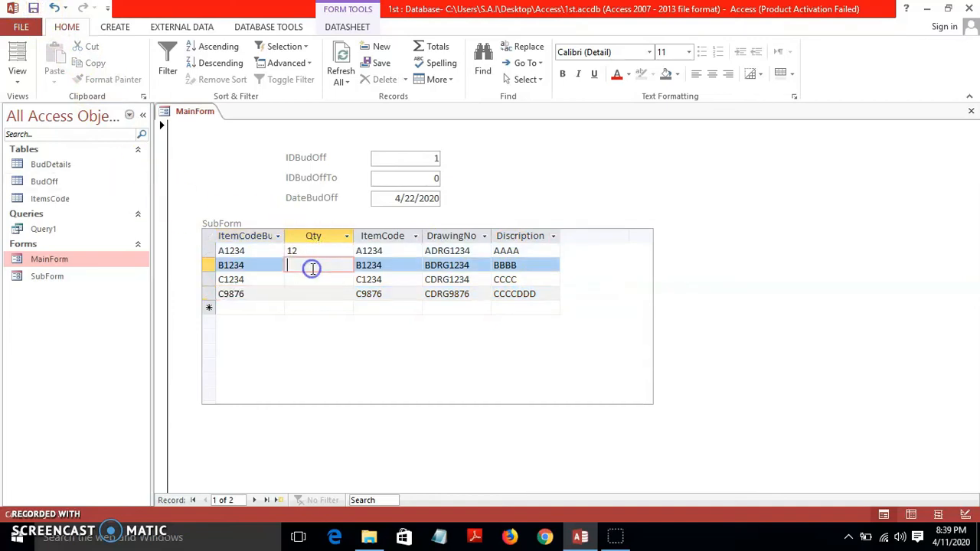
{"action": "left_click", "coordinate": [309, 279]}
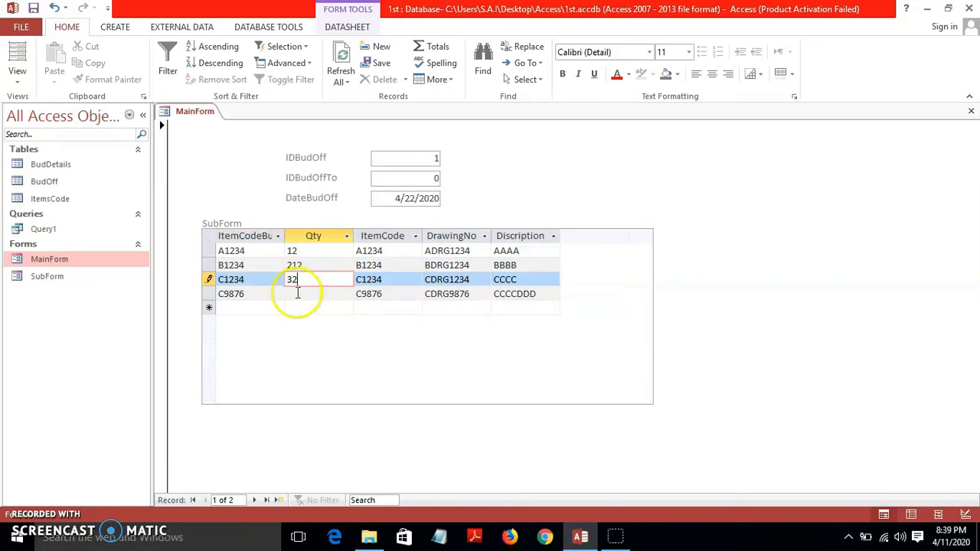
{"action": "left_click", "coordinate": [297, 294]}
{"action": "type", "text": "123"}
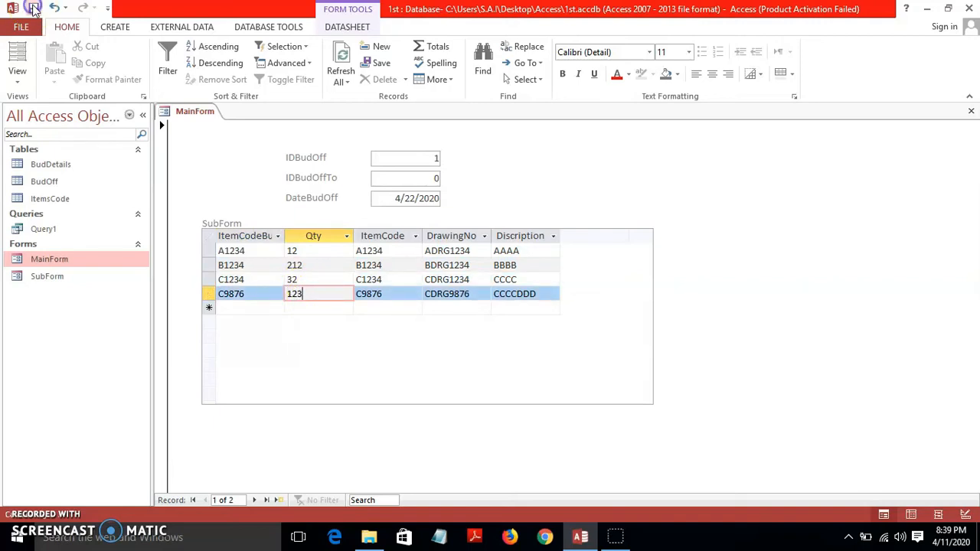
{"action": "left_click", "coordinate": [971, 112]}
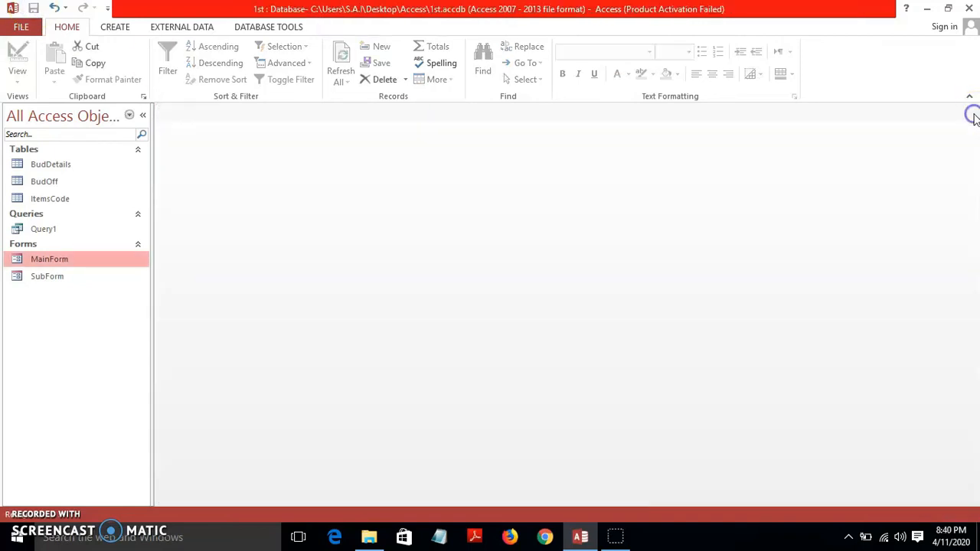
Step: Check the stored detail rows in the BudDetails table and under the first record of the BudOff table
{"action": "double_click", "coordinate": [89, 166]}
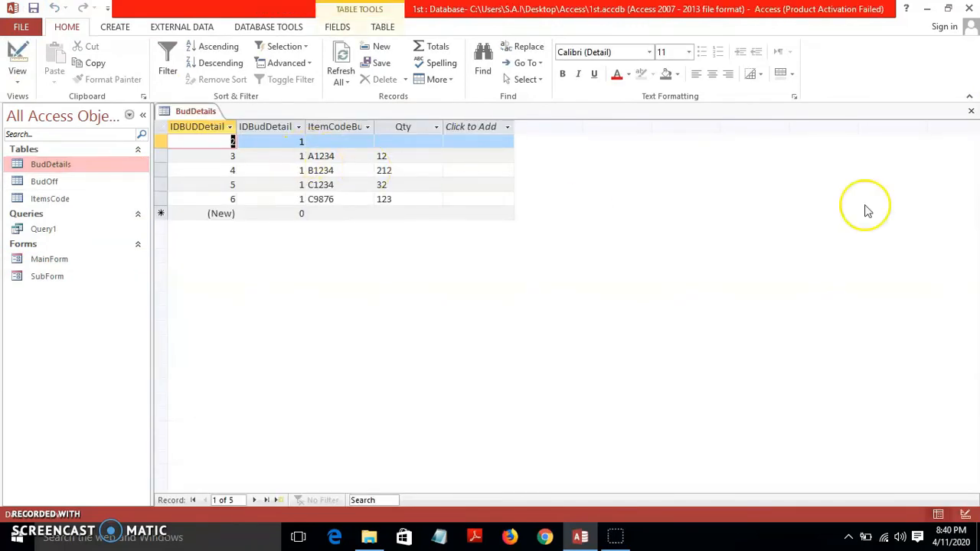
{"action": "left_click", "coordinate": [971, 111]}
{"action": "double_click", "coordinate": [85, 184]}
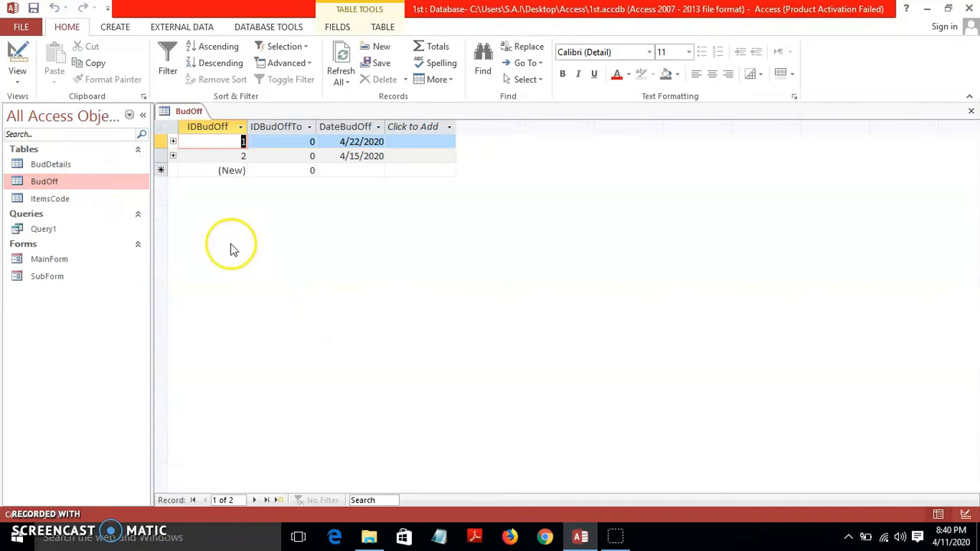
{"action": "left_click", "coordinate": [172, 143]}
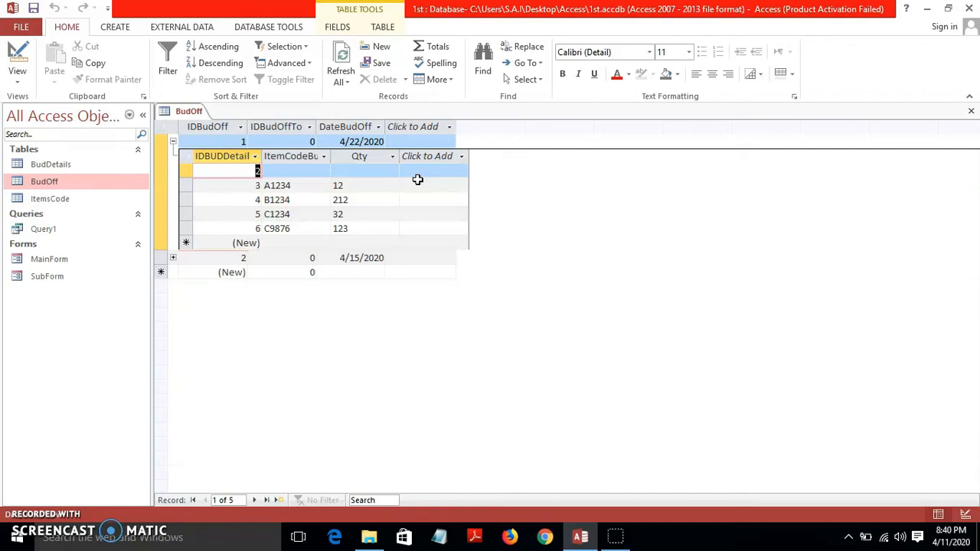
Step: Review the entered rows in MainForm and the table relationships, and close all open objects
{"action": "left_click", "coordinate": [88, 261]}
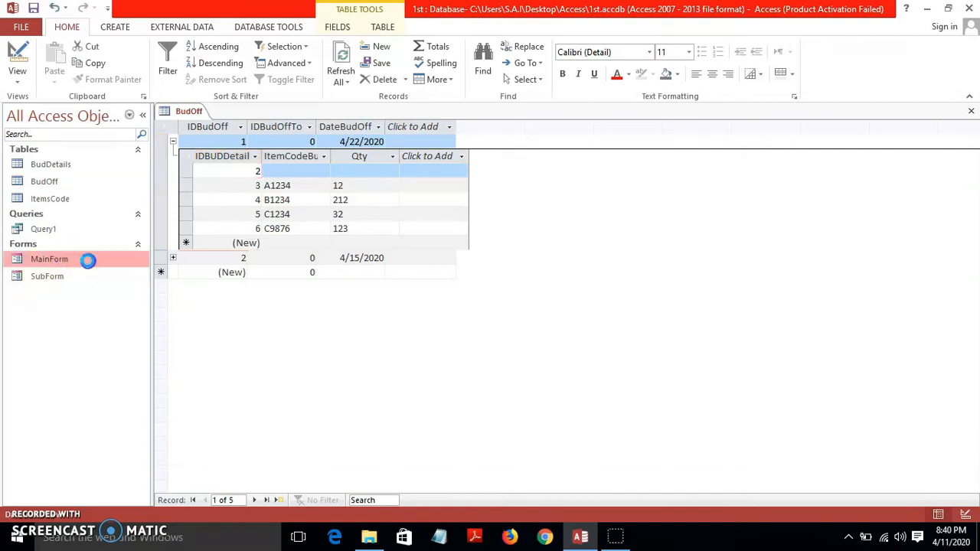
{"action": "double_click", "coordinate": [89, 260]}
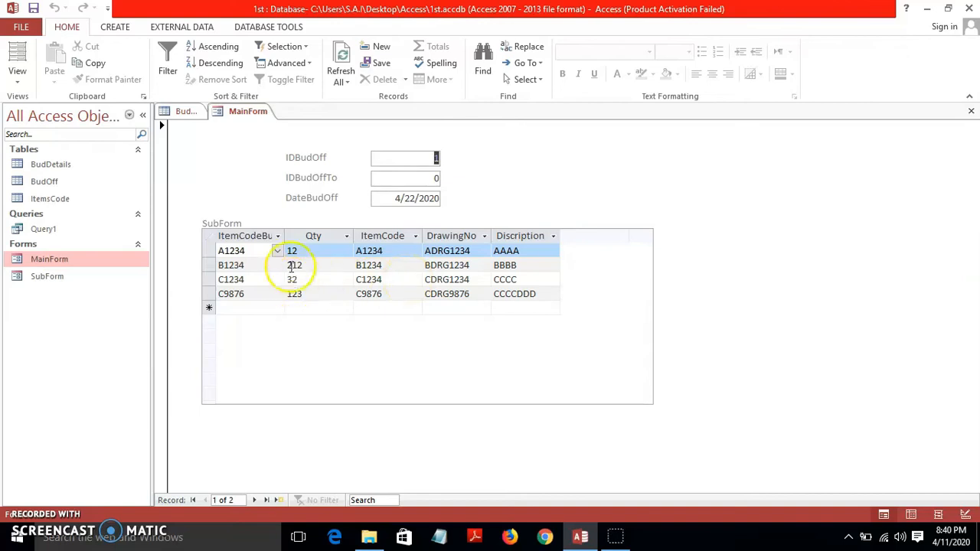
{"action": "left_click", "coordinate": [268, 27]}
{"action": "left_click", "coordinate": [166, 62]}
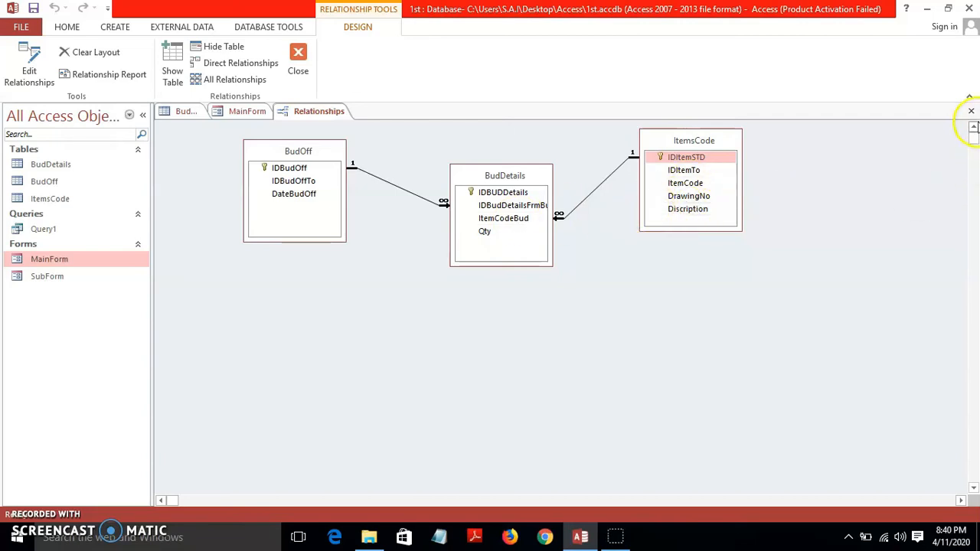
{"action": "left_click", "coordinate": [971, 111]}
{"action": "left_click", "coordinate": [973, 113]}
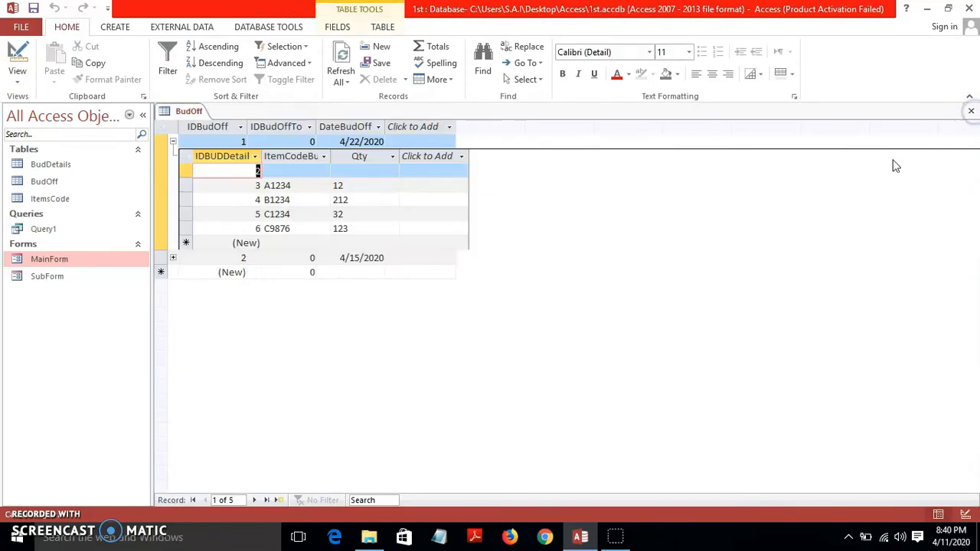
{"action": "left_click", "coordinate": [969, 111]}
Step: Examine Query1's records and its design with the ItemsCode and BudDetails tables, and close the query
{"action": "double_click", "coordinate": [70, 231]}
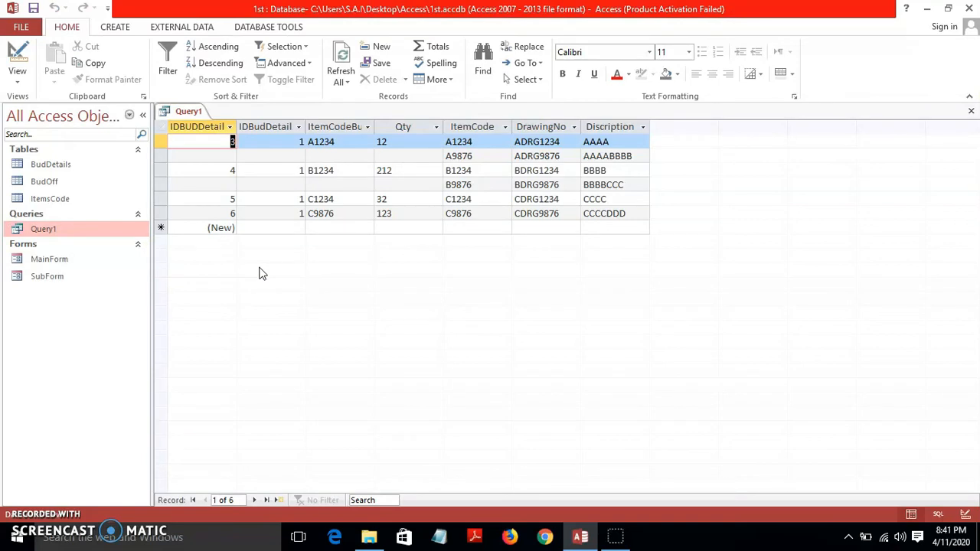
{"action": "left_click", "coordinate": [17, 65]}
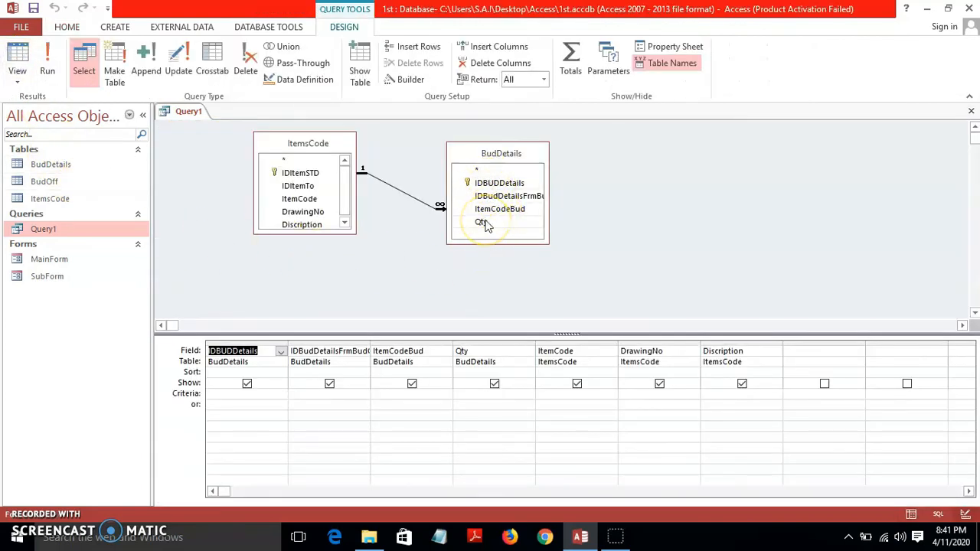
{"action": "left_click_drag", "start_coordinate": [346, 193], "coordinate": [345, 202]}
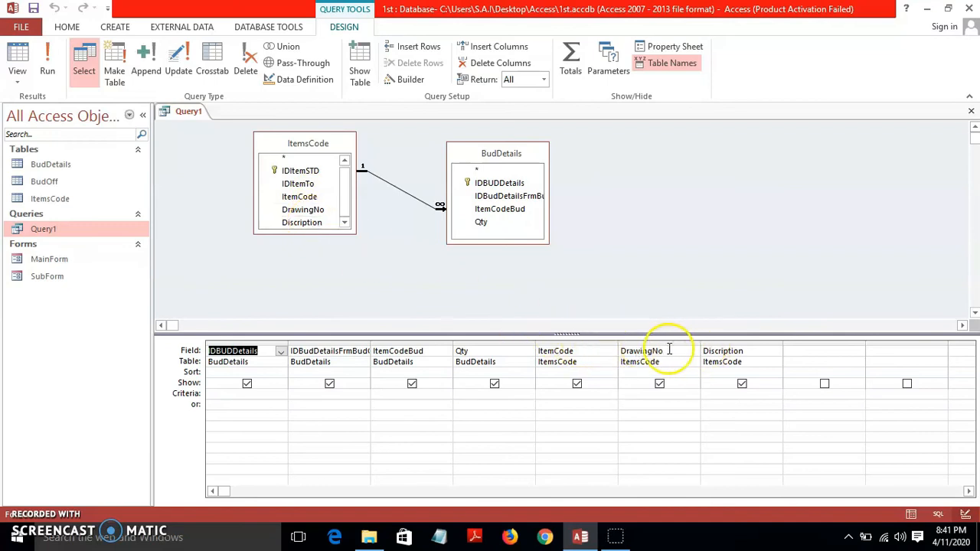
{"action": "left_click", "coordinate": [583, 348]}
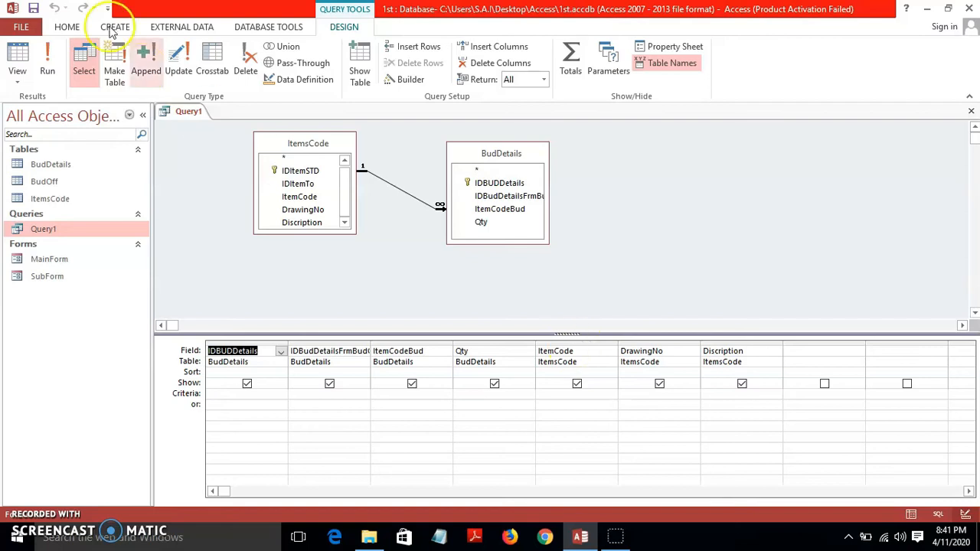
{"action": "left_click", "coordinate": [34, 9]}
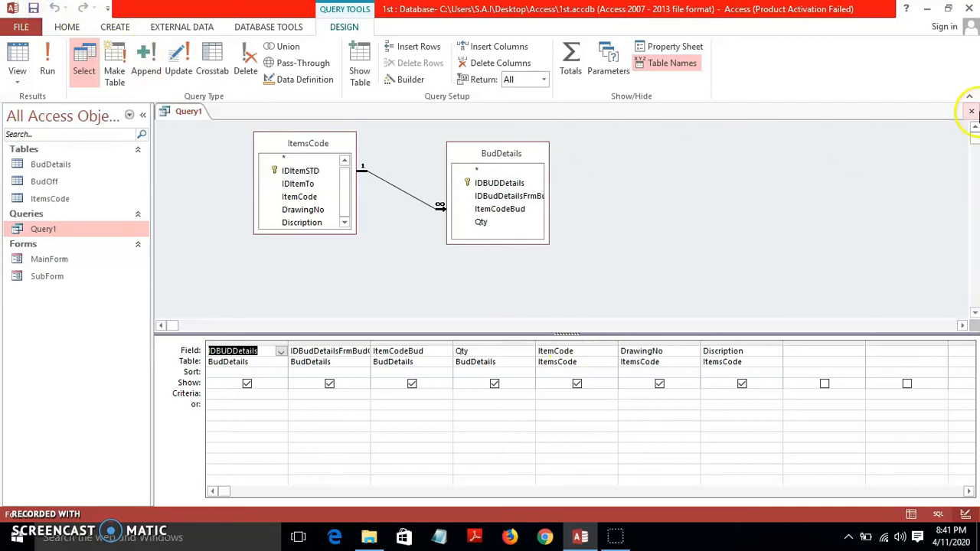
{"action": "left_click", "coordinate": [971, 111]}
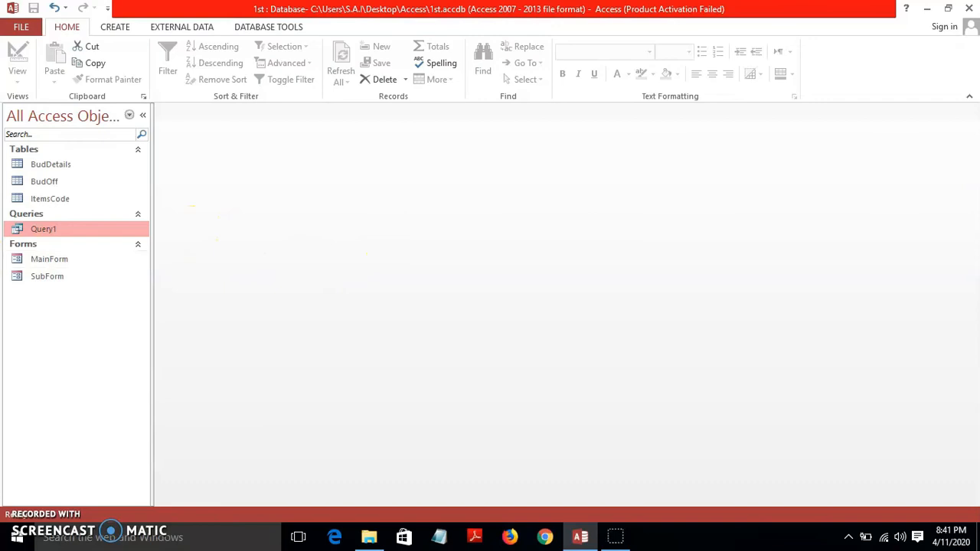
Step: Add a Print Record command button with the Printer picture to MainForm's Detail section, beside the BudOff fields and above the subform
{"action": "left_click", "coordinate": [40, 258]}
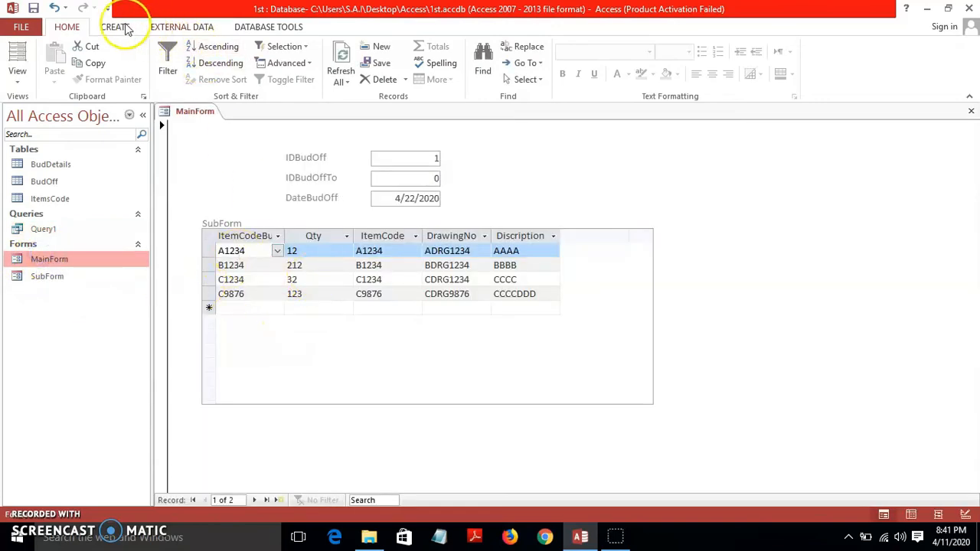
{"action": "left_click", "coordinate": [17, 77]}
{"action": "left_click", "coordinate": [62, 199]}
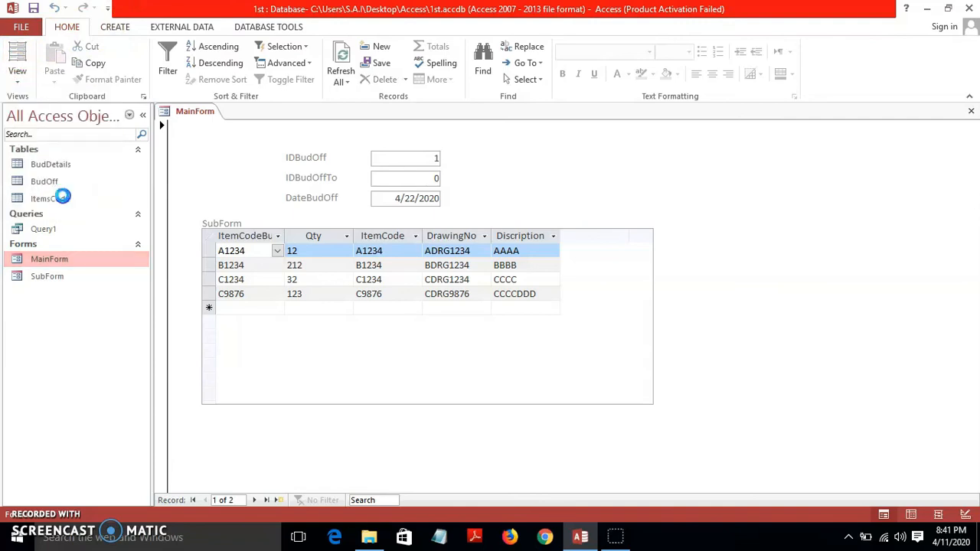
{"action": "left_click", "coordinate": [231, 61]}
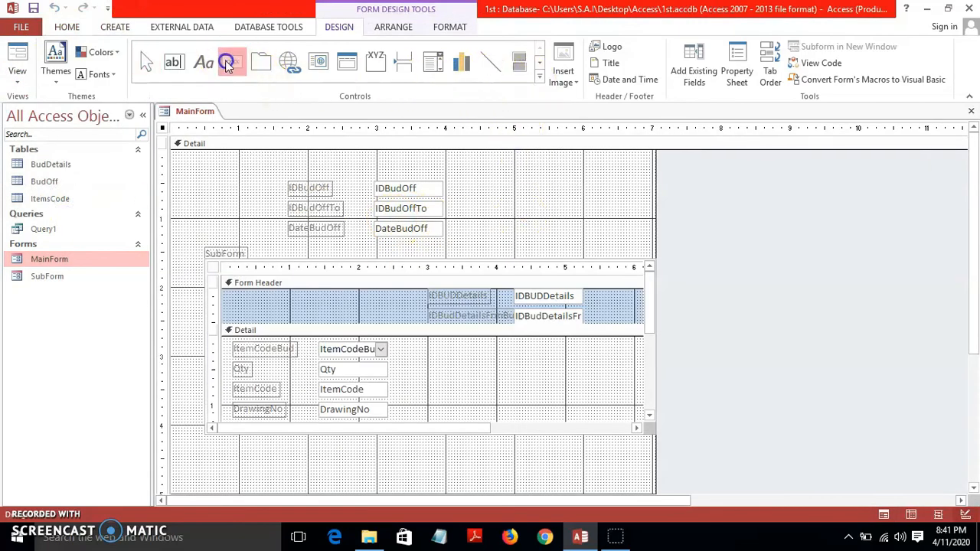
{"action": "left_click", "coordinate": [521, 191]}
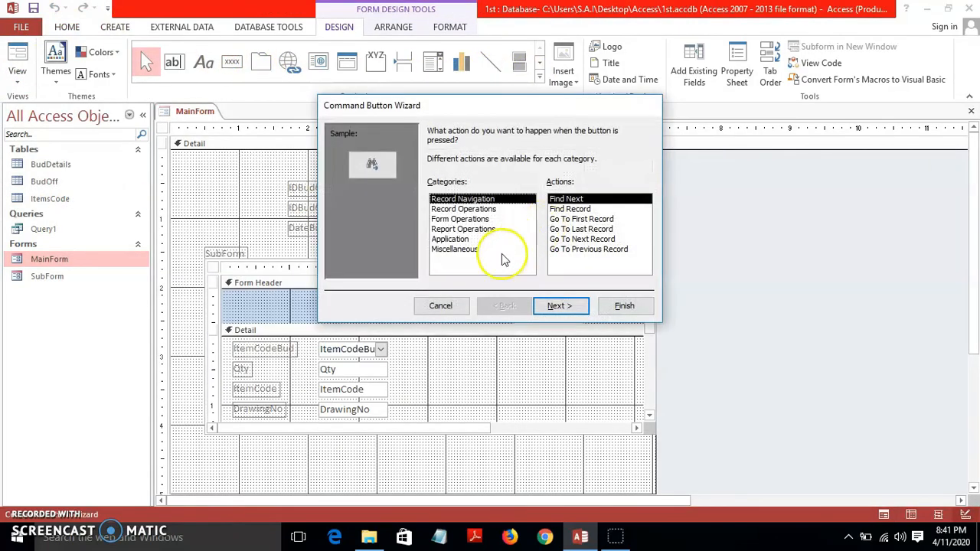
{"action": "left_click", "coordinate": [483, 210]}
{"action": "left_click", "coordinate": [586, 230]}
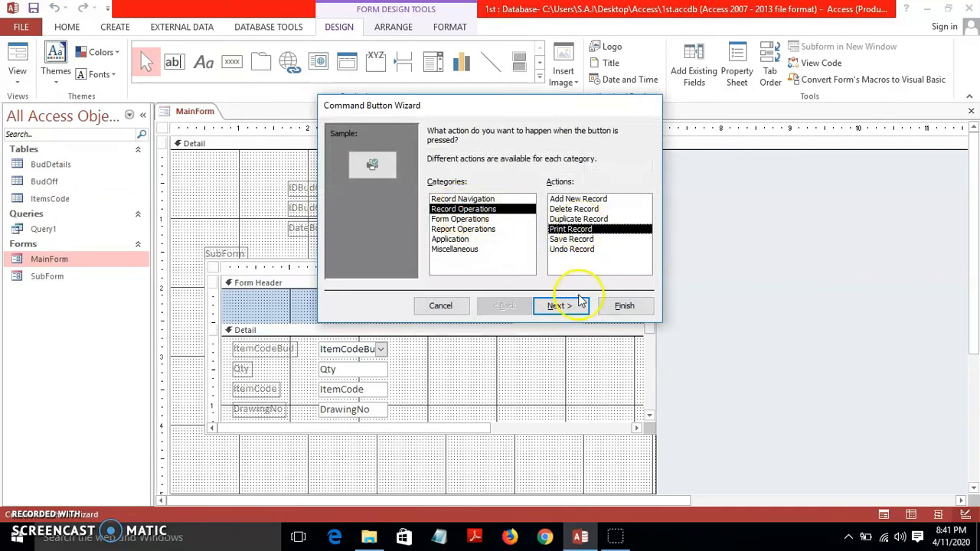
{"action": "left_click", "coordinate": [576, 306]}
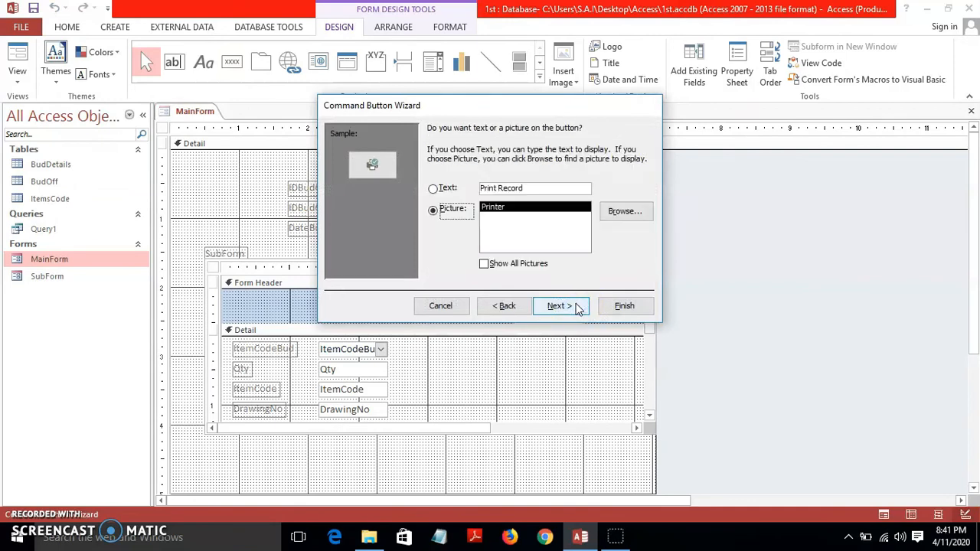
{"action": "left_click", "coordinate": [576, 306]}
{"action": "left_click", "coordinate": [632, 305]}
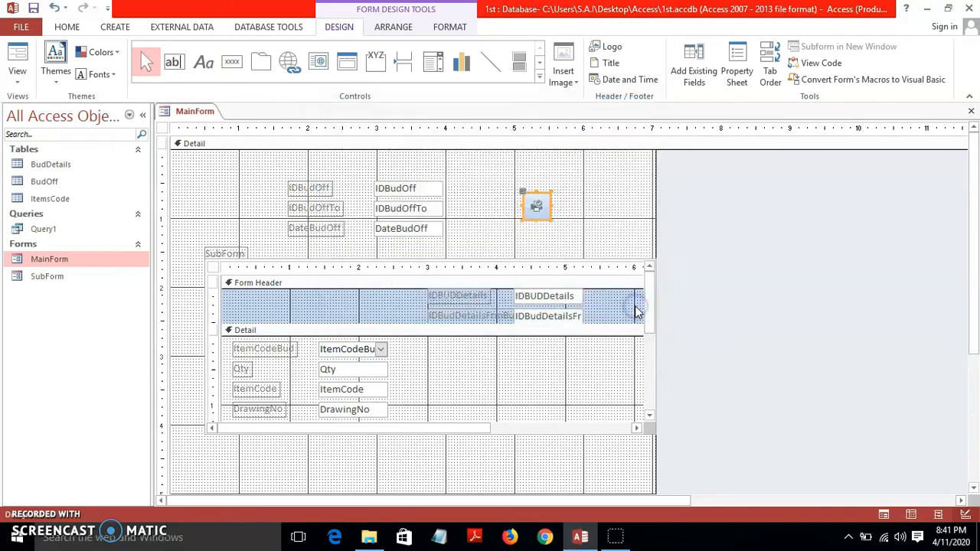
Step: Switch MainForm to Form view and use the new print button to save the current record as a PDF document
{"action": "left_click", "coordinate": [17, 65]}
{"action": "left_click", "coordinate": [656, 235]}
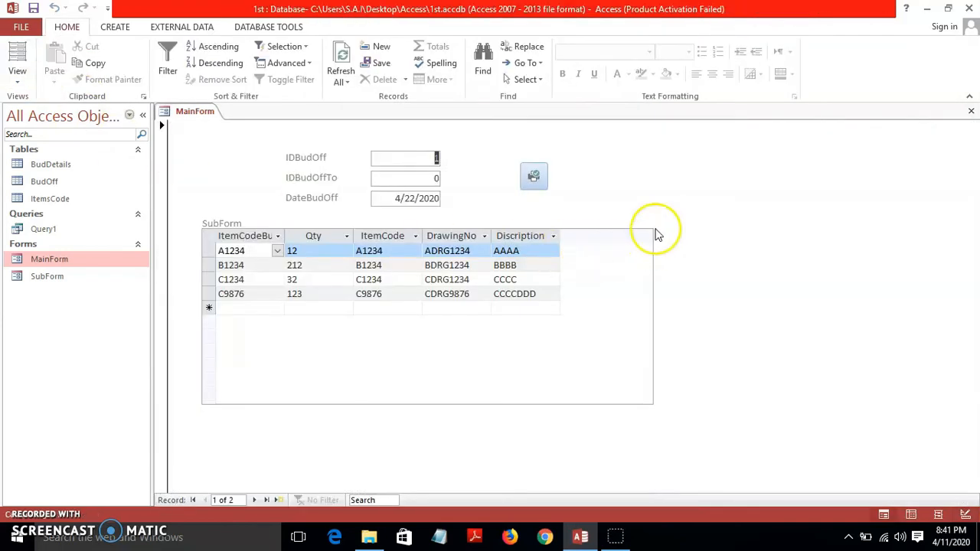
{"action": "left_click", "coordinate": [535, 177]}
{"action": "left_click", "coordinate": [557, 305]}
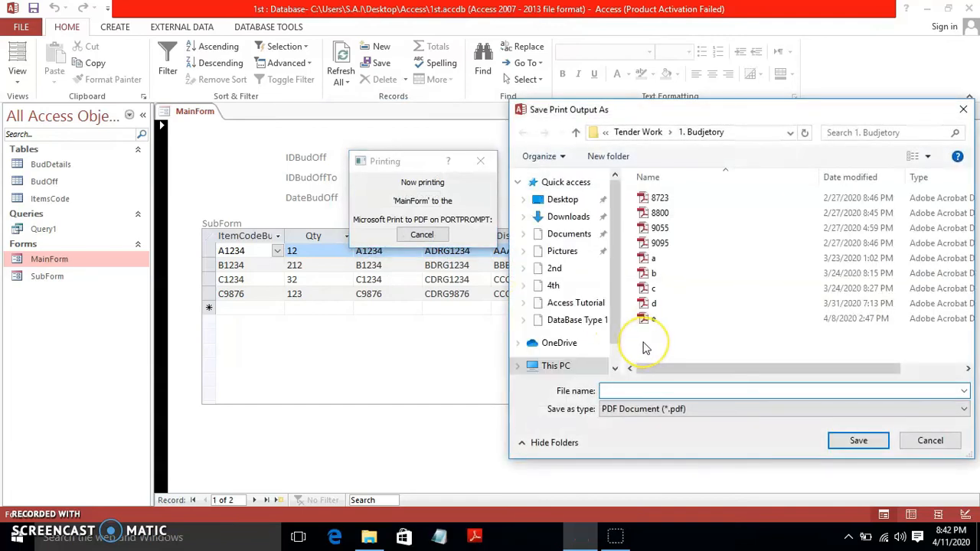
{"action": "left_click", "coordinate": [856, 441]}
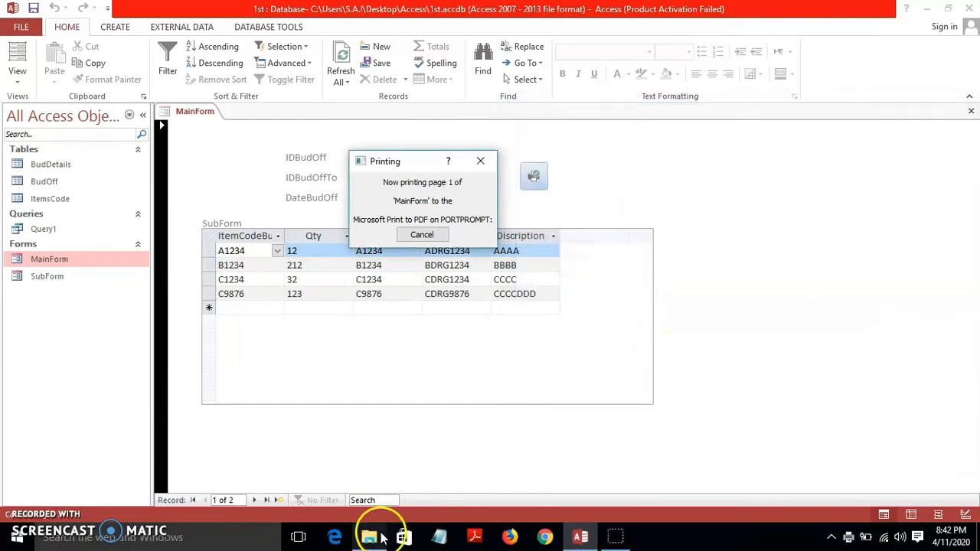
Step: Switch from Access to File Explorer and open Local Disk (F:) to find the printed PDF
{"action": "left_click", "coordinate": [373, 538]}
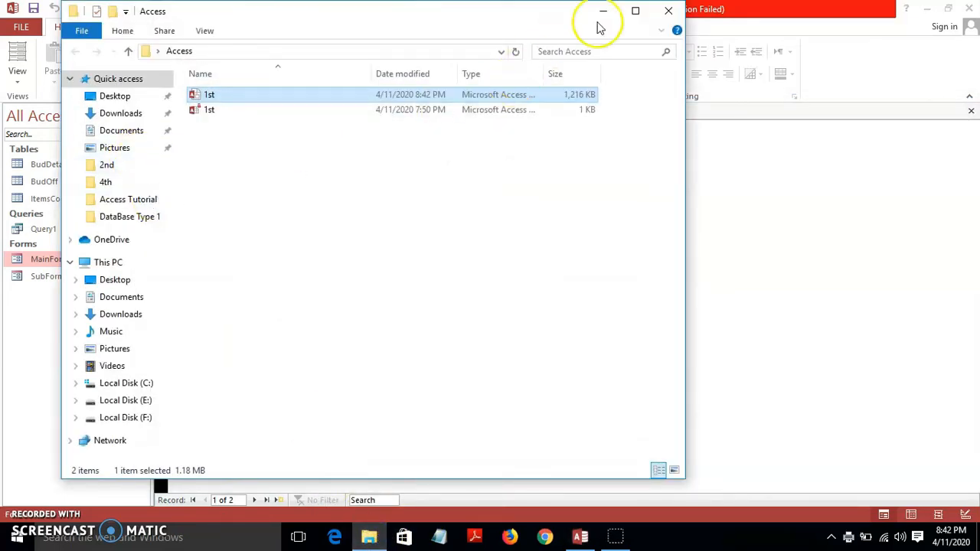
{"action": "left_click", "coordinate": [606, 12]}
{"action": "left_click", "coordinate": [969, 8]}
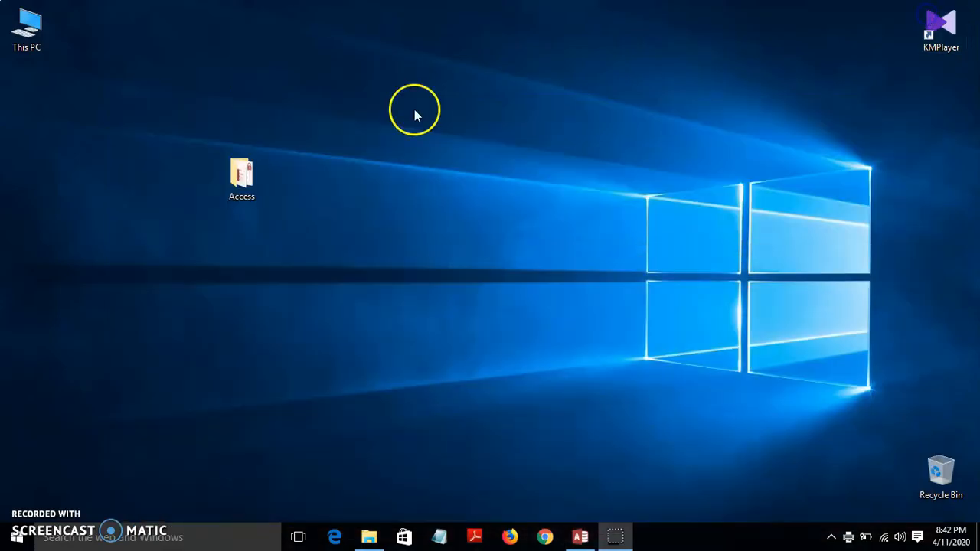
{"action": "double_click", "coordinate": [37, 38]}
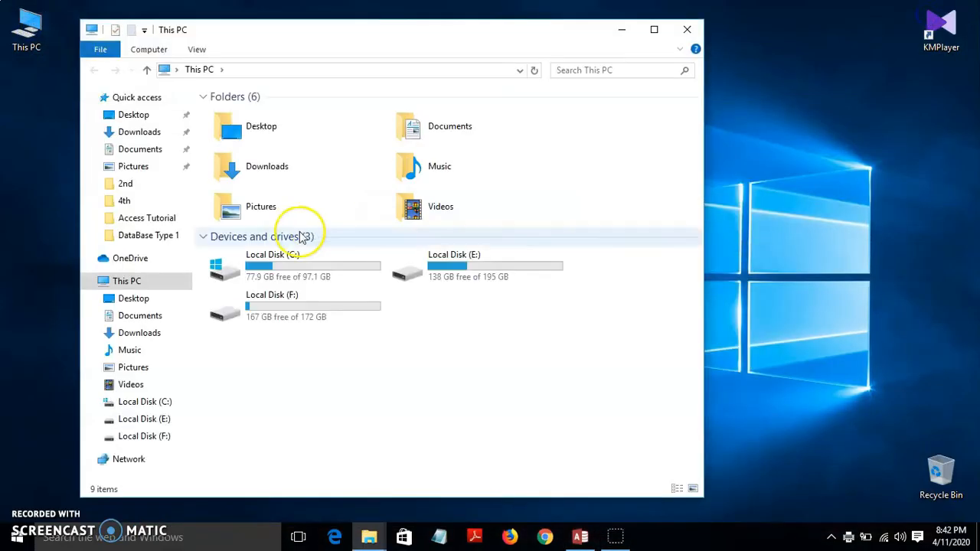
{"action": "left_click", "coordinate": [355, 303]}
{"action": "double_click", "coordinate": [354, 302]}
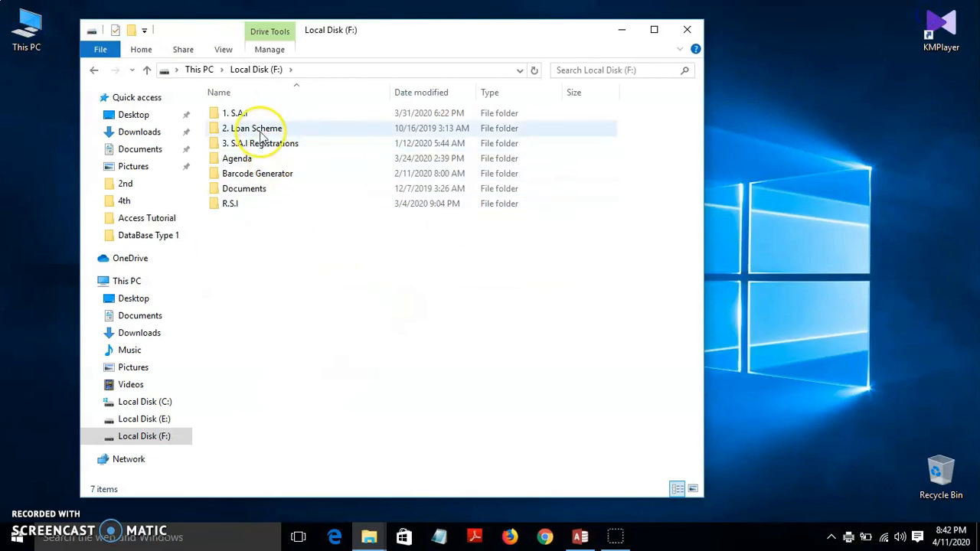
Step: Open the PDF f from the 1. S.A.I > 1. S.A.I - ManSer > Tender Work > 1. Budjetory folder and examine the printed form
{"action": "double_click", "coordinate": [256, 114]}
{"action": "double_click", "coordinate": [258, 128]}
{"action": "left_click", "coordinate": [260, 130]}
{"action": "double_click", "coordinate": [260, 128]}
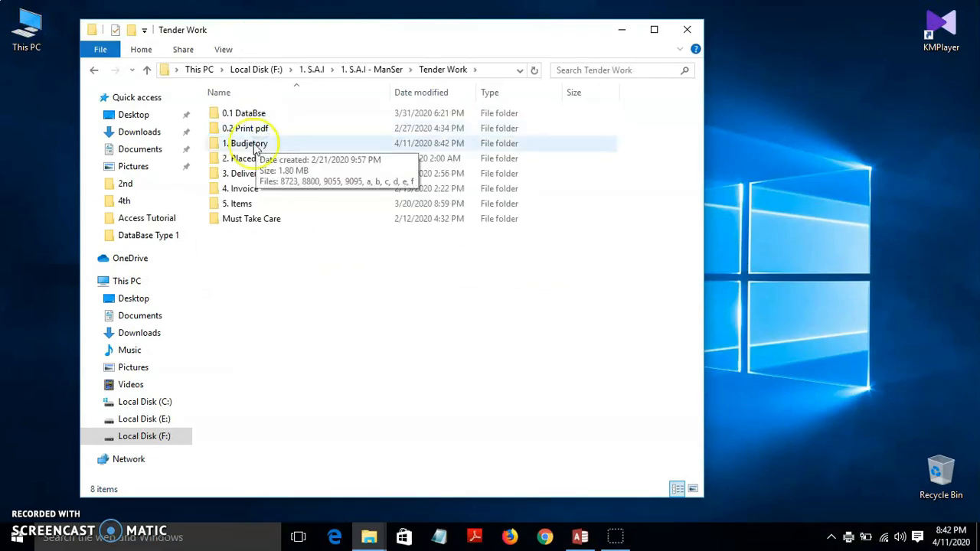
{"action": "double_click", "coordinate": [251, 144]}
{"action": "double_click", "coordinate": [235, 254]}
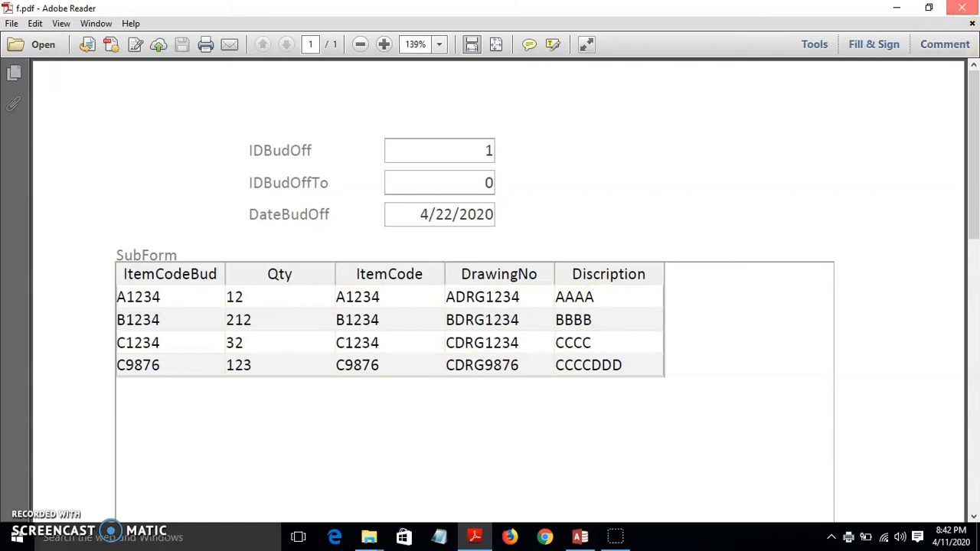
Step: Close the PDF and its folder window, and return to the 1st database in Access
{"action": "left_click", "coordinate": [962, 8]}
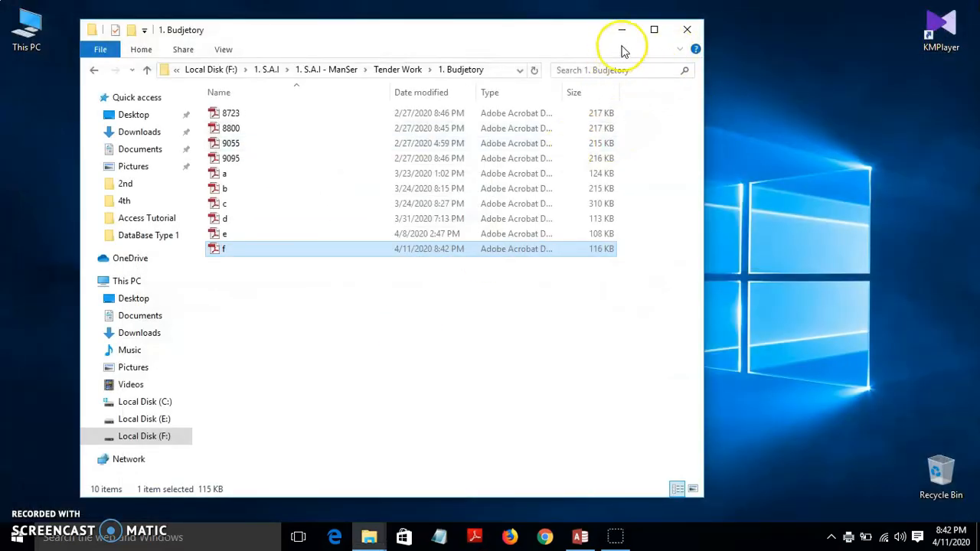
{"action": "left_click", "coordinate": [687, 29]}
{"action": "left_click", "coordinate": [582, 537]}
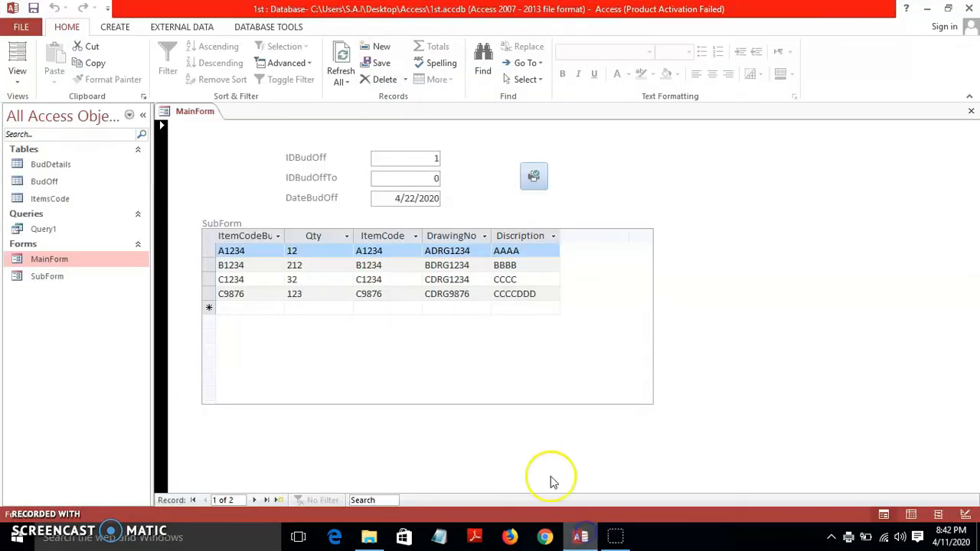
Step: Check the stored records in the BudDetails table, and close it and MainForm, saving the form's design changes
{"action": "left_click", "coordinate": [65, 168]}
{"action": "double_click", "coordinate": [65, 169]}
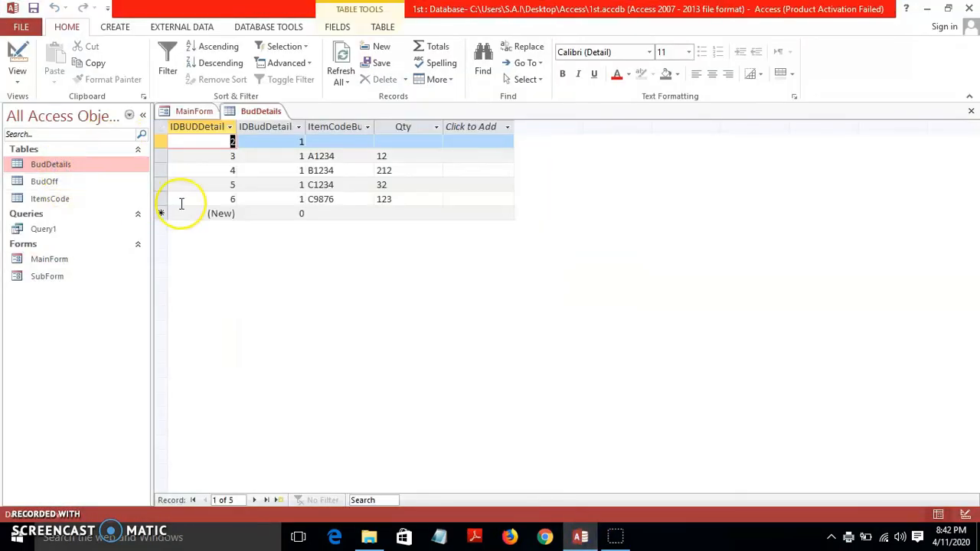
{"action": "left_click", "coordinate": [970, 112]}
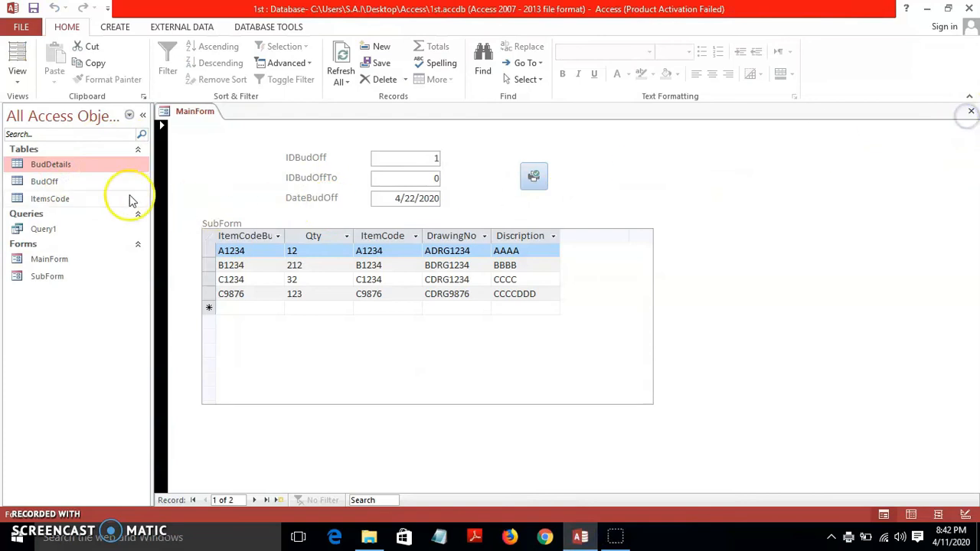
{"action": "left_click", "coordinate": [969, 117]}
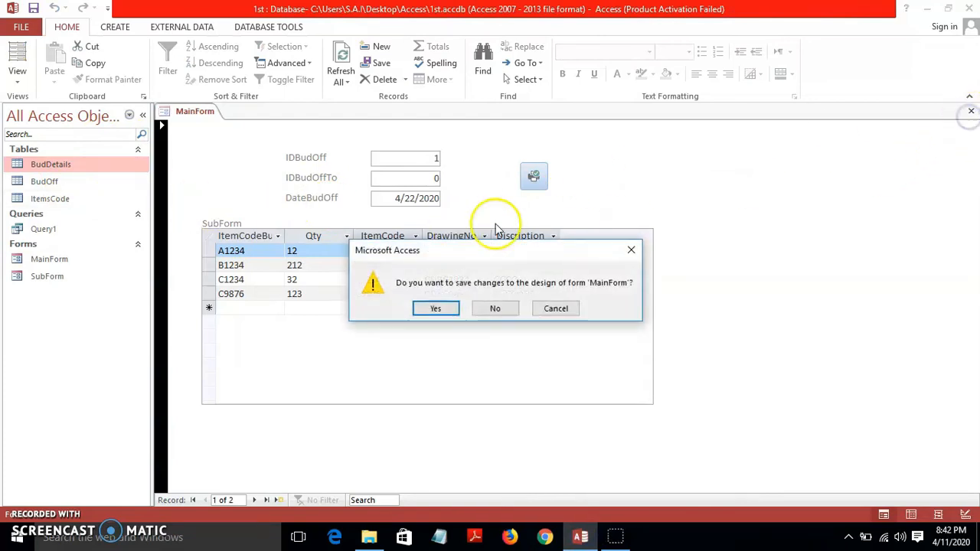
{"action": "left_click", "coordinate": [445, 310]}
Step: Open the BudOff table and expand record 1 to examine its linked item details
{"action": "double_click", "coordinate": [66, 181]}
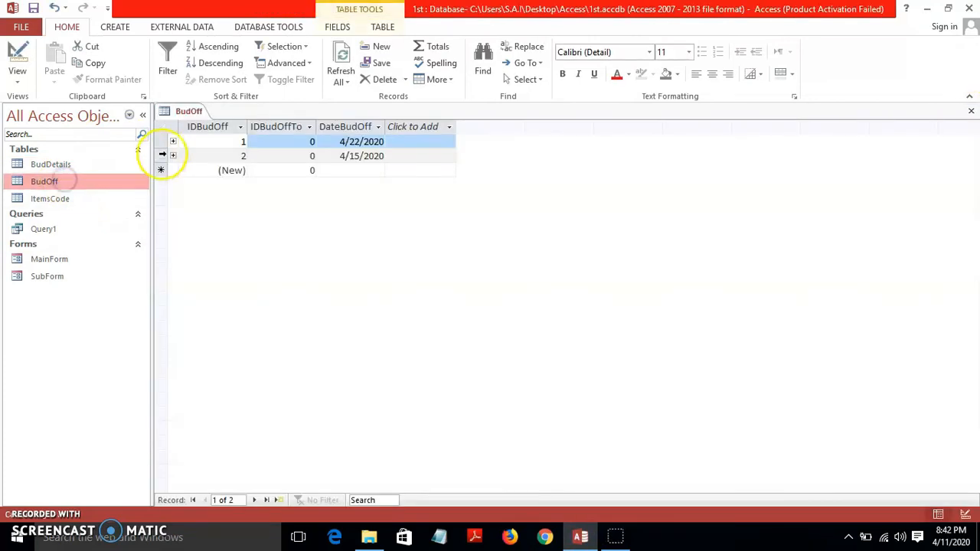
{"action": "left_click", "coordinate": [174, 141]}
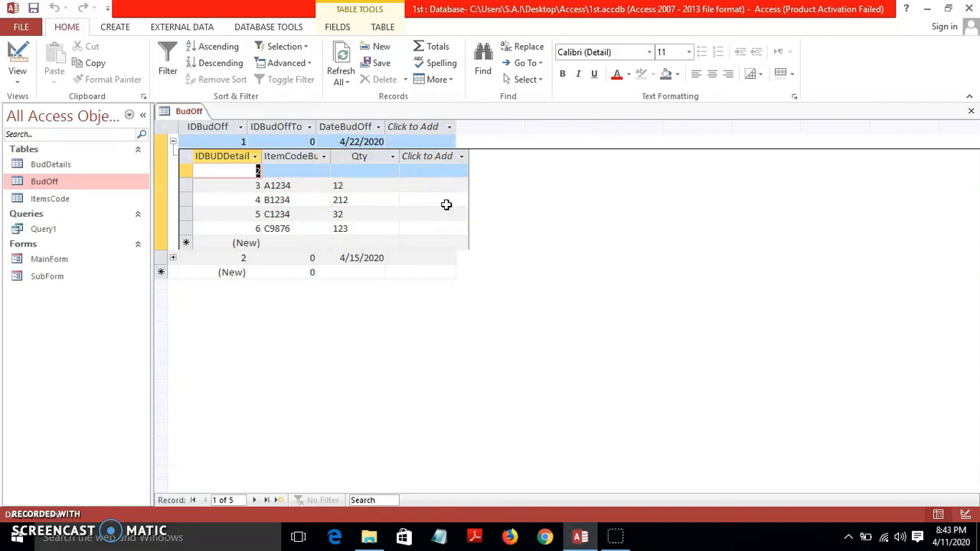
{"action": "left_click", "coordinate": [350, 245]}
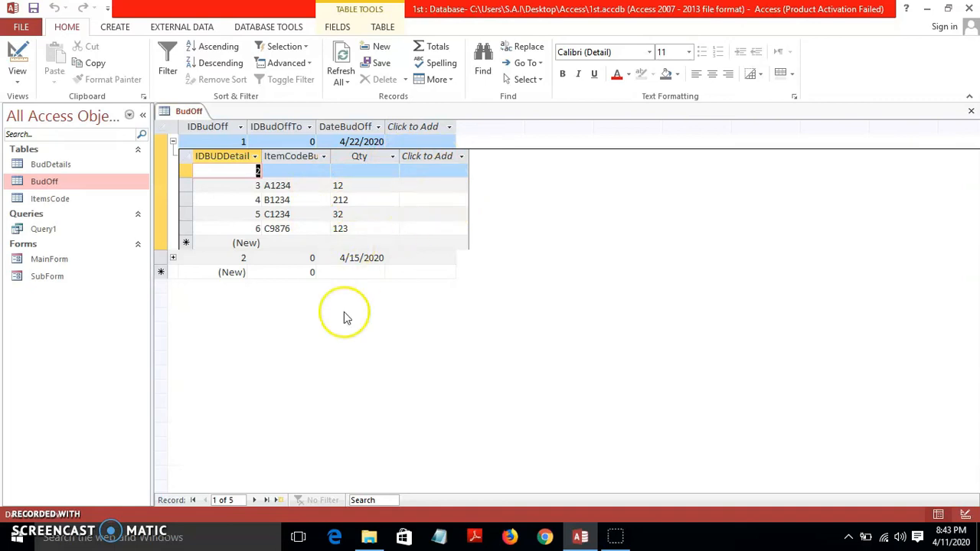